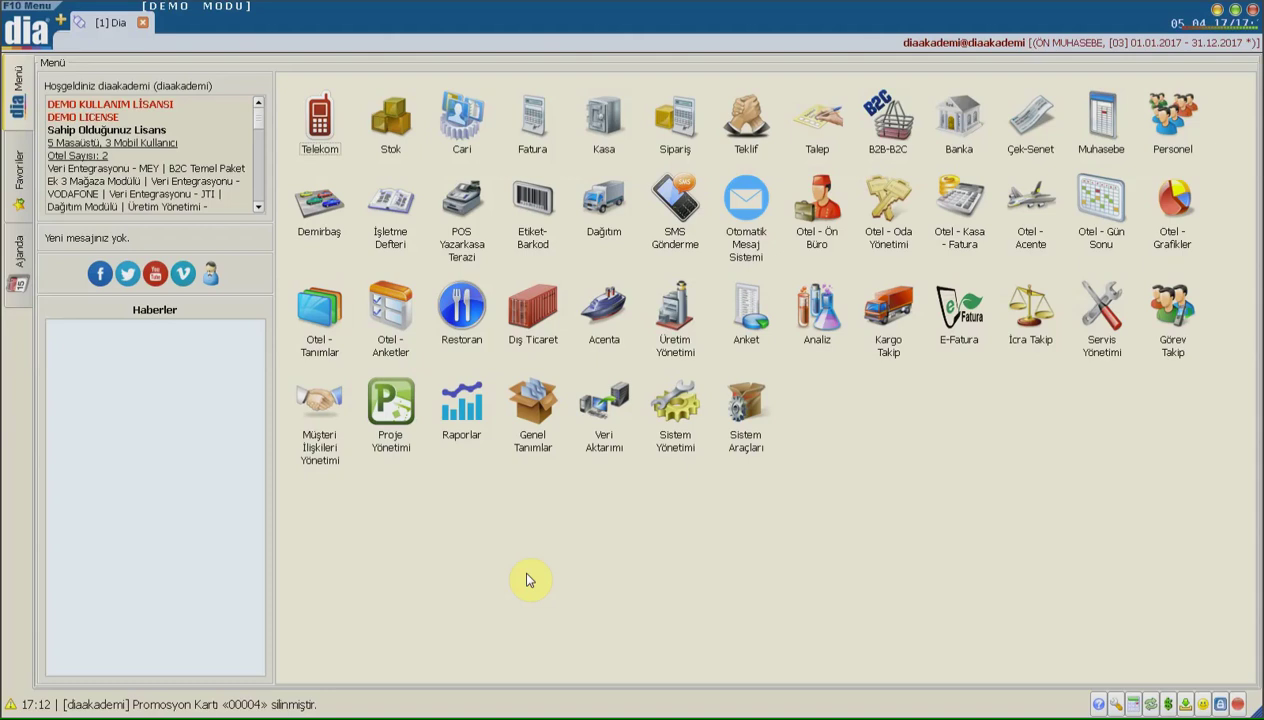
# Search the program menu for "promosyon", open the Promosyonlar list and widen its Açıklama column to show the full descriptions
pyautogui.click(28, 30)
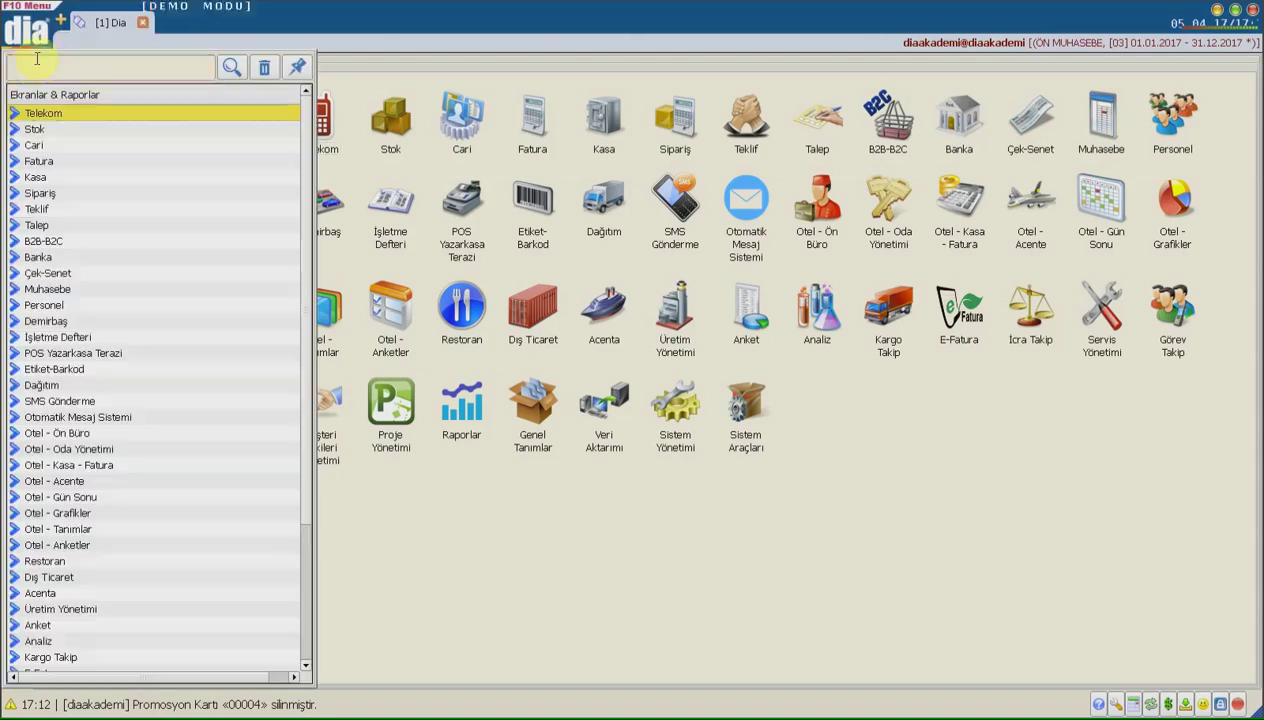
pyautogui.write('p')
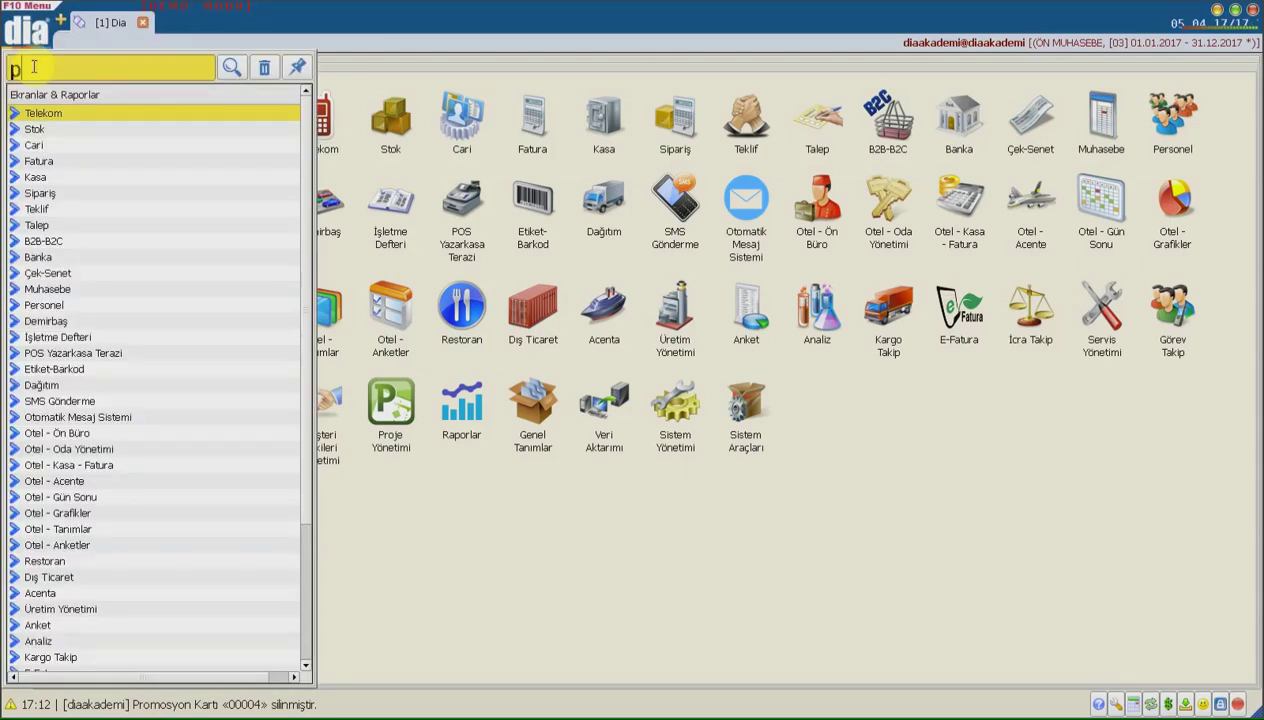
pyautogui.write('romosyon')
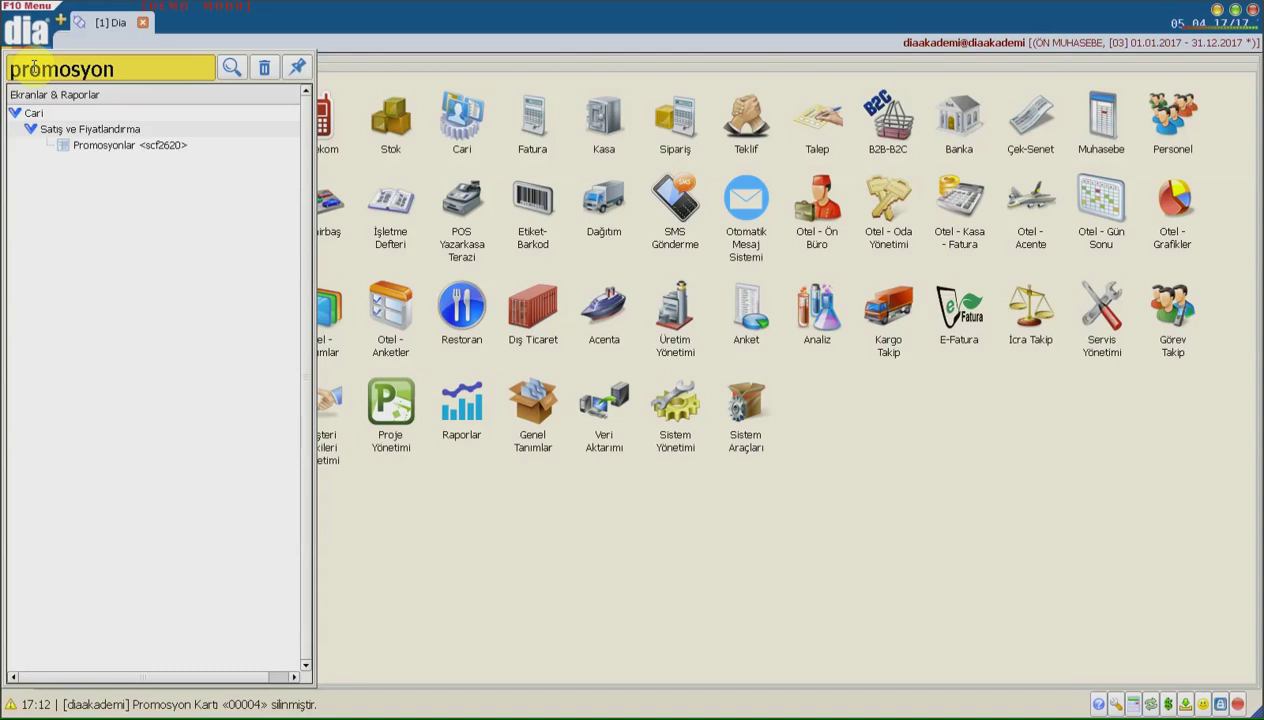
pyautogui.click(31, 119)
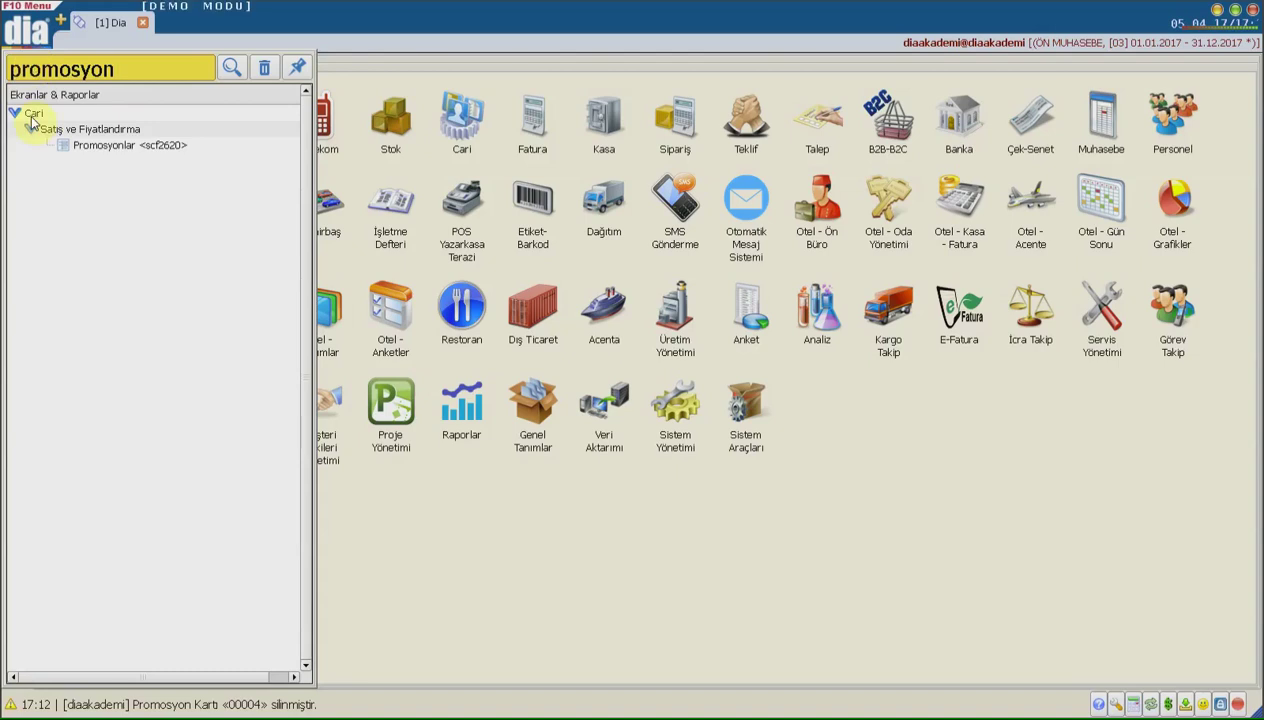
pyautogui.doubleClick(88, 150)
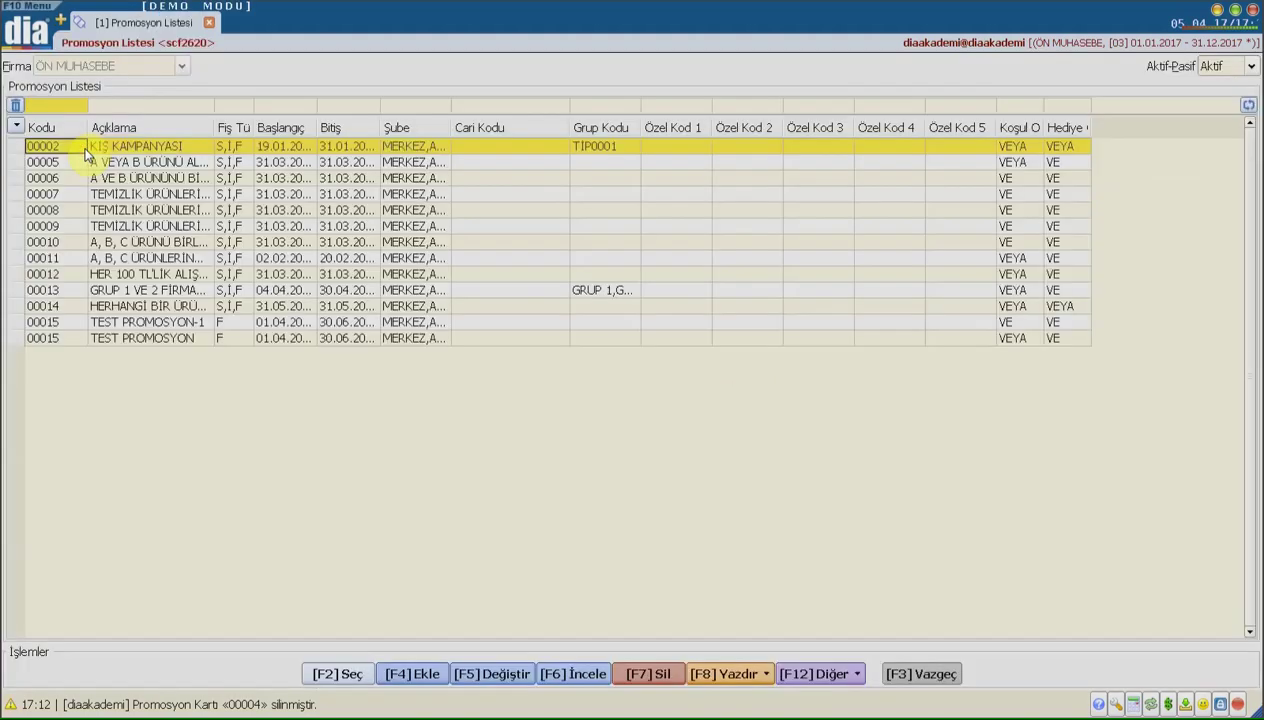
pyautogui.moveTo(214, 128); pyautogui.dragTo(727, 140)
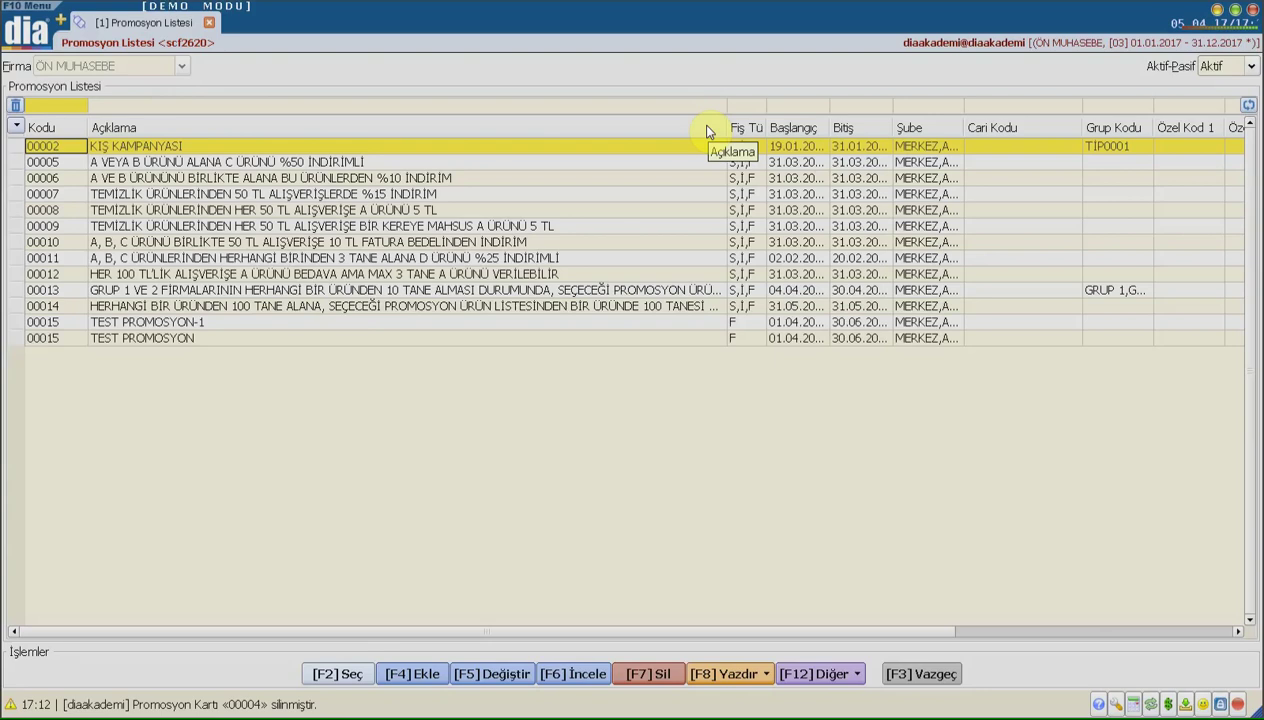
# Add a new promotion card and enter the description "A ÜRÜNÜ ALANA B ÜRÜNÜ BEDAVA"
pyautogui.click(430, 676)
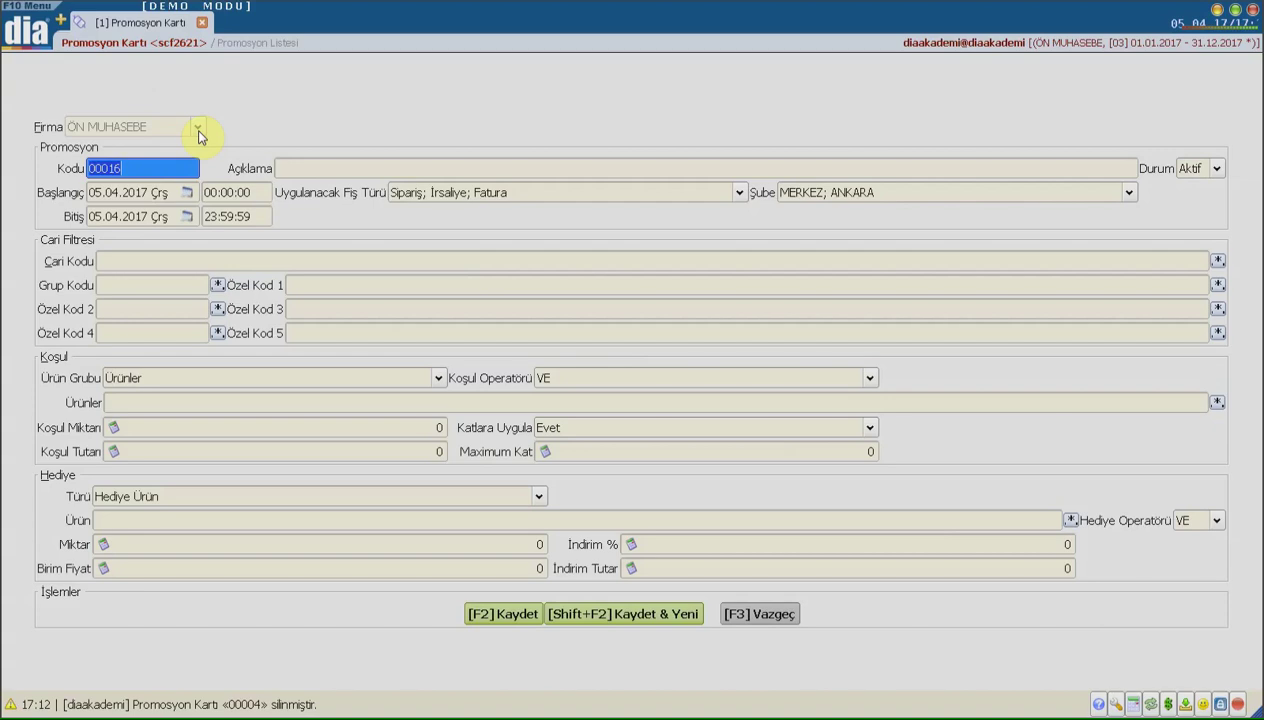
pyautogui.click(169, 167)
pyautogui.click(309, 167)
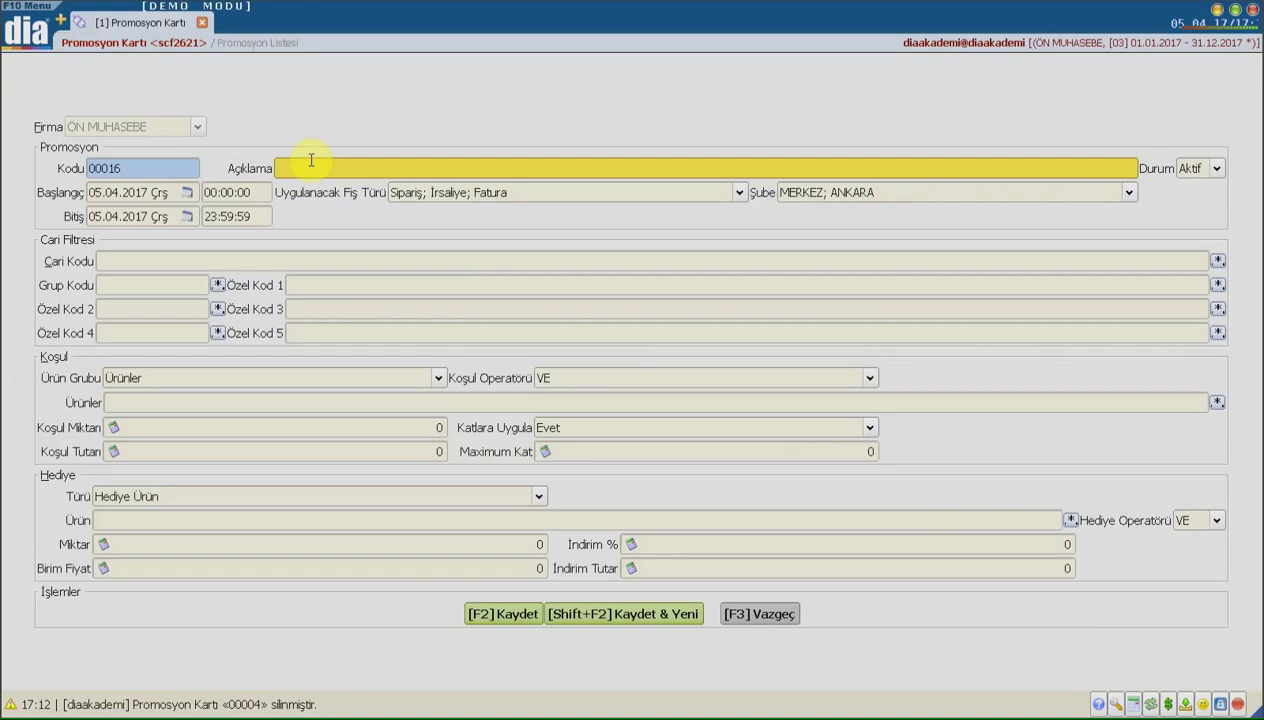
pyautogui.write('A ÜRÜNÜ ALA')
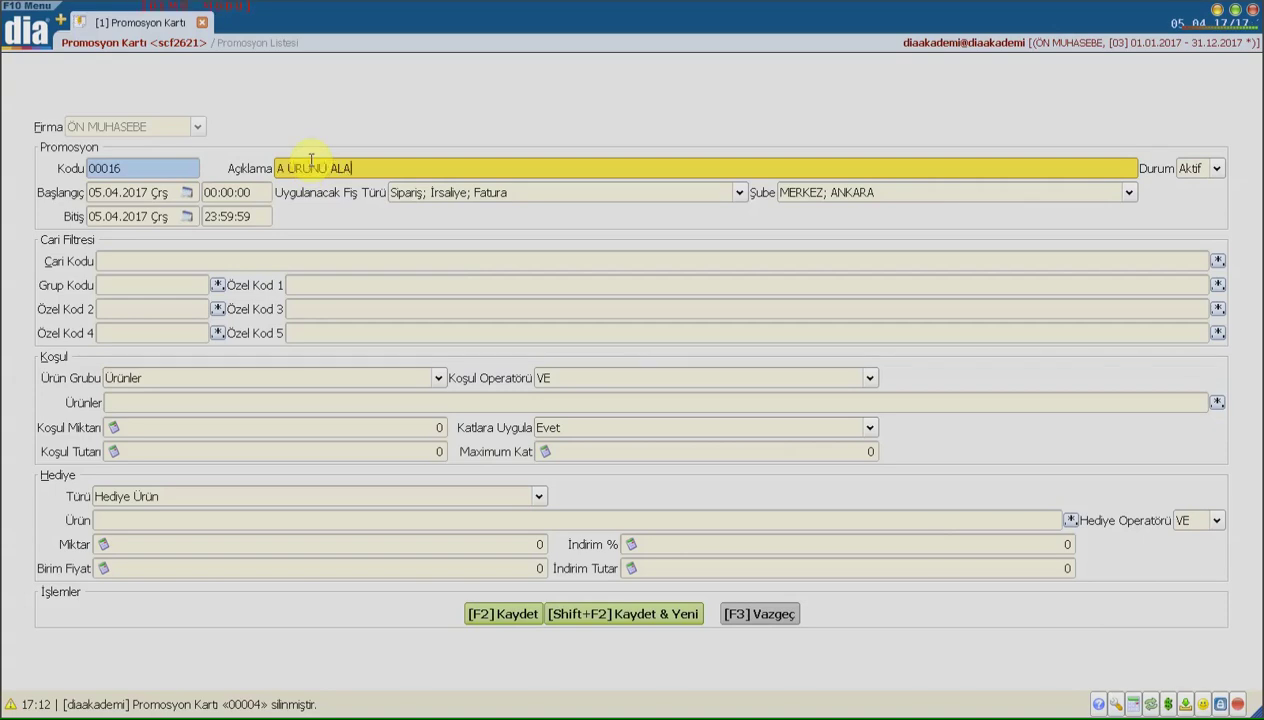
pyautogui.write('NA B ÜRÜNÜ BEDAVA')
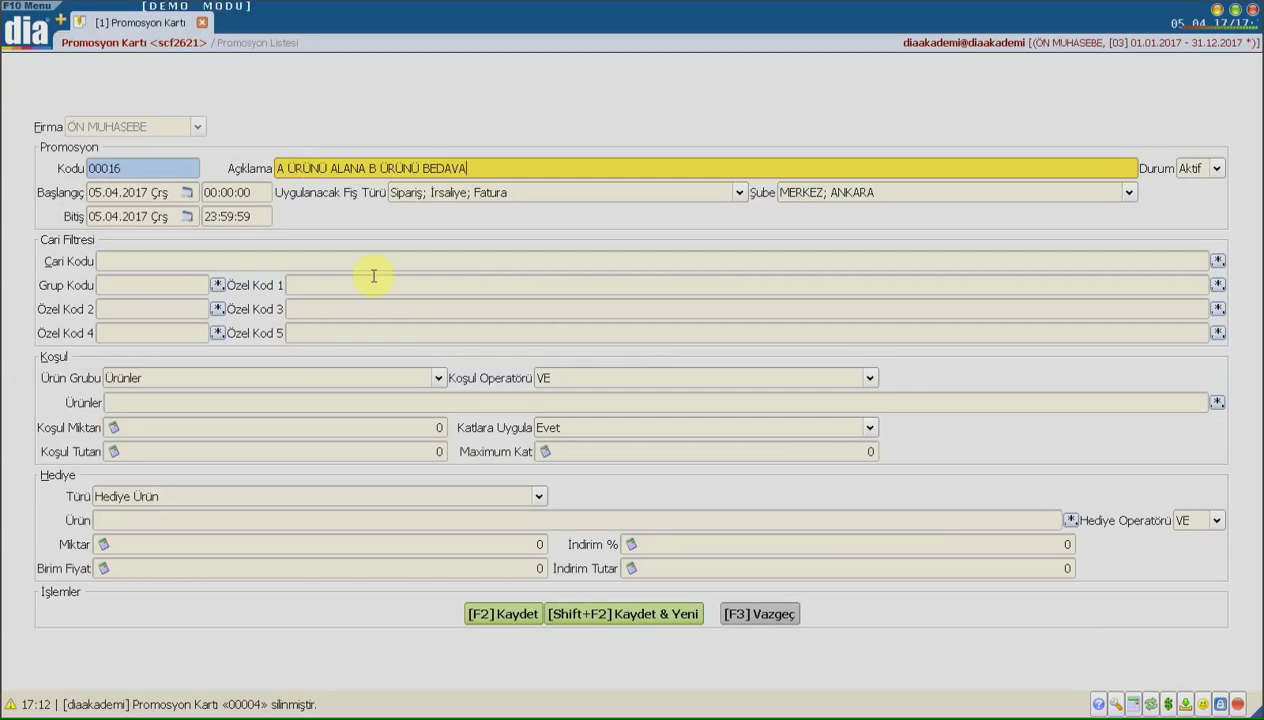
# Set the promotion's end date (Bitiş) to 30.04.2017
pyautogui.click(160, 192)
pyautogui.click(151, 217)
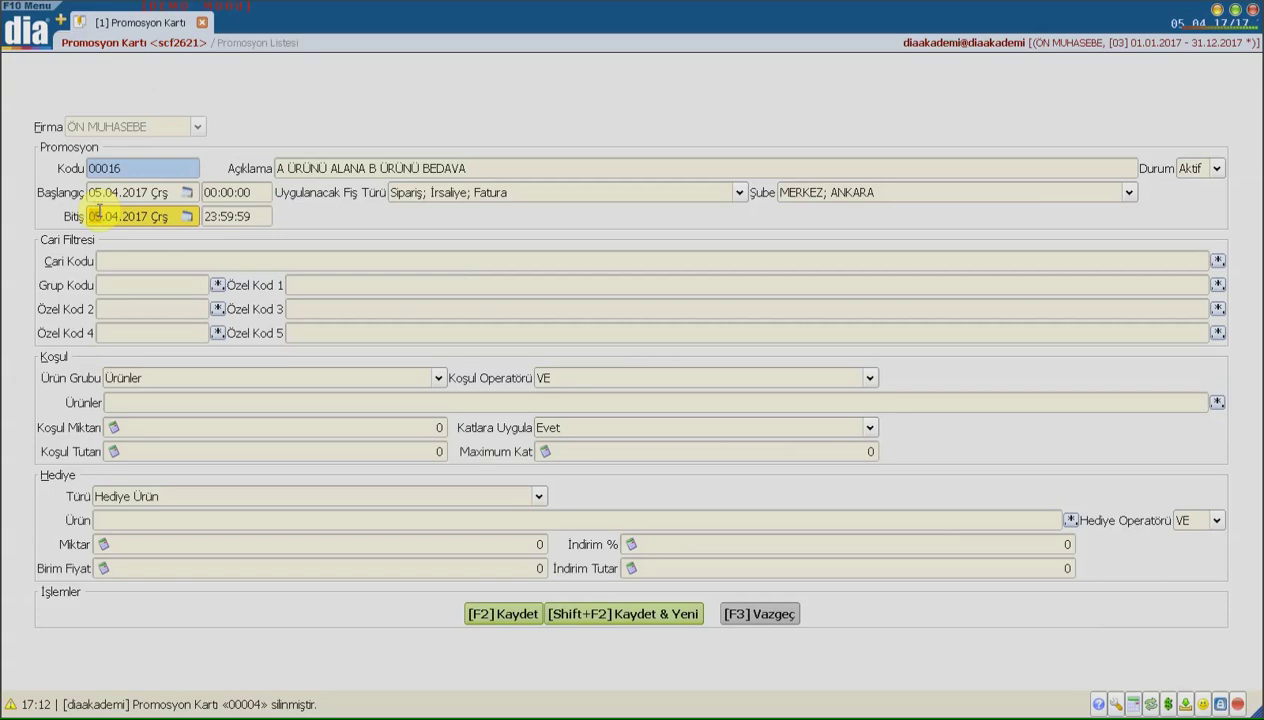
pyautogui.write('30')
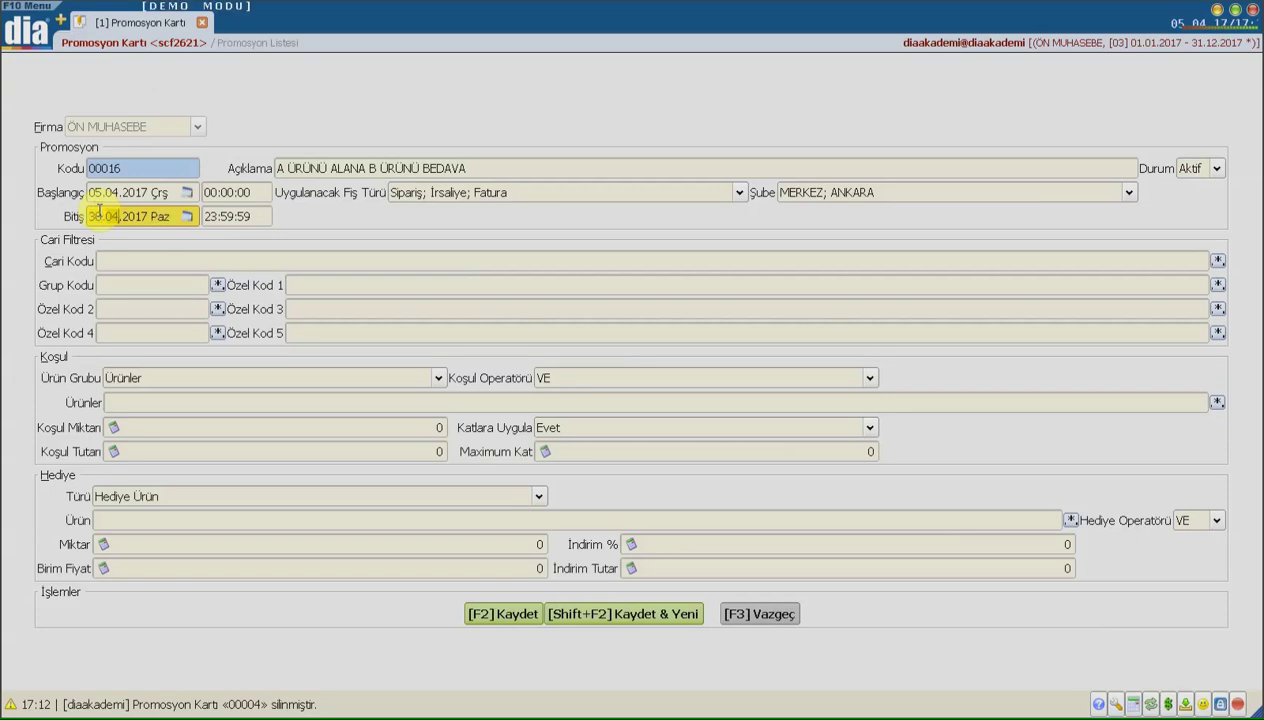
pyautogui.press('Tab')
pyautogui.press('Tab')
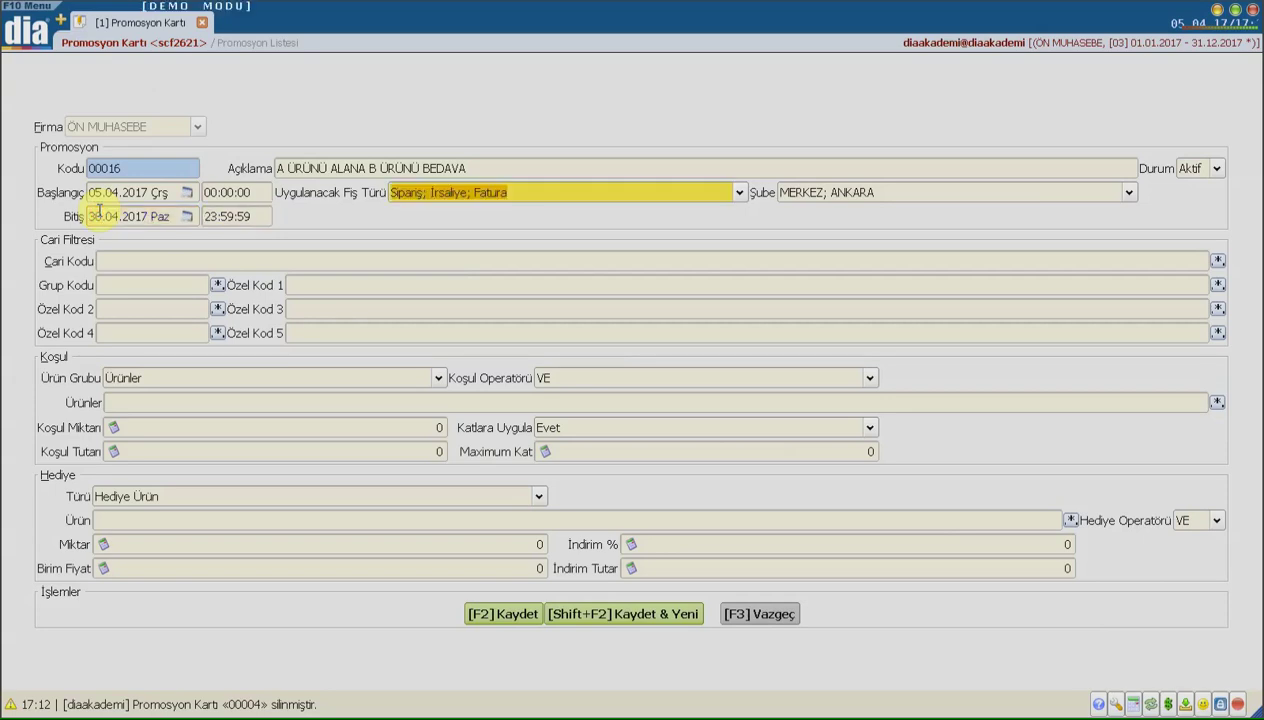
# Examine the applicable voucher types, the branch choices and the customer filter fields of the promotion card
pyautogui.click(580, 191)
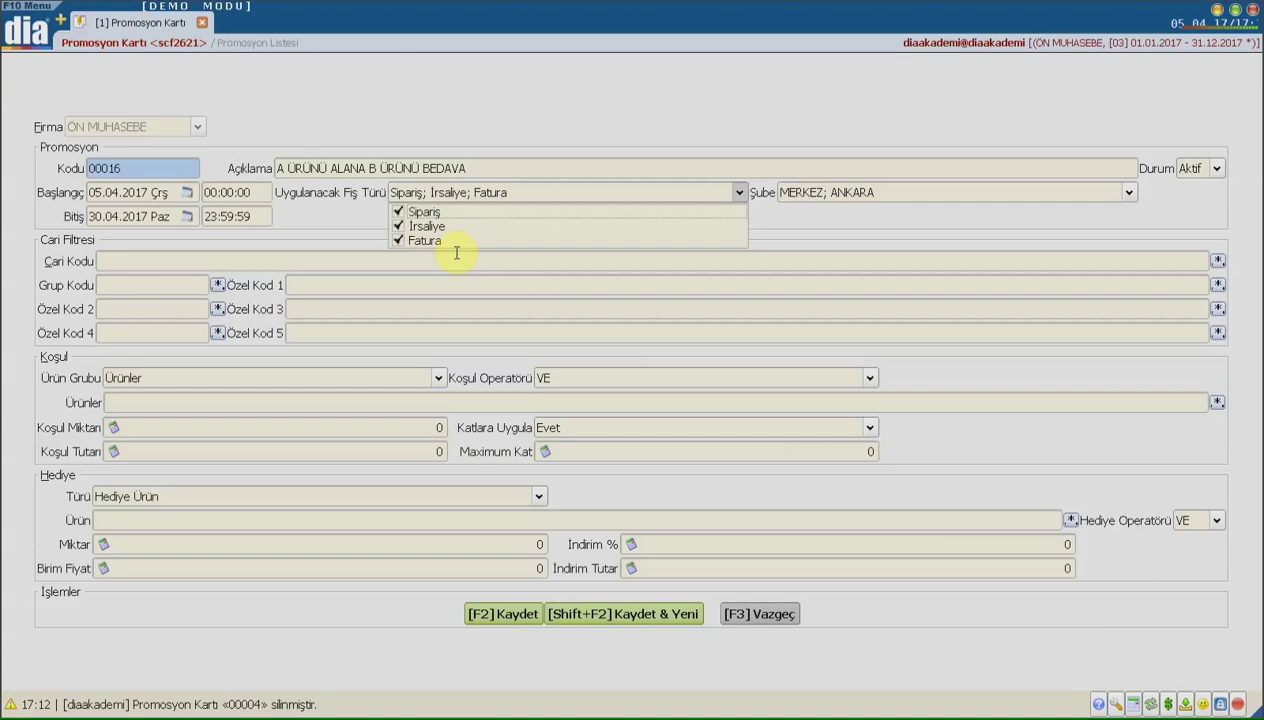
pyautogui.click(667, 219)
pyautogui.click(897, 192)
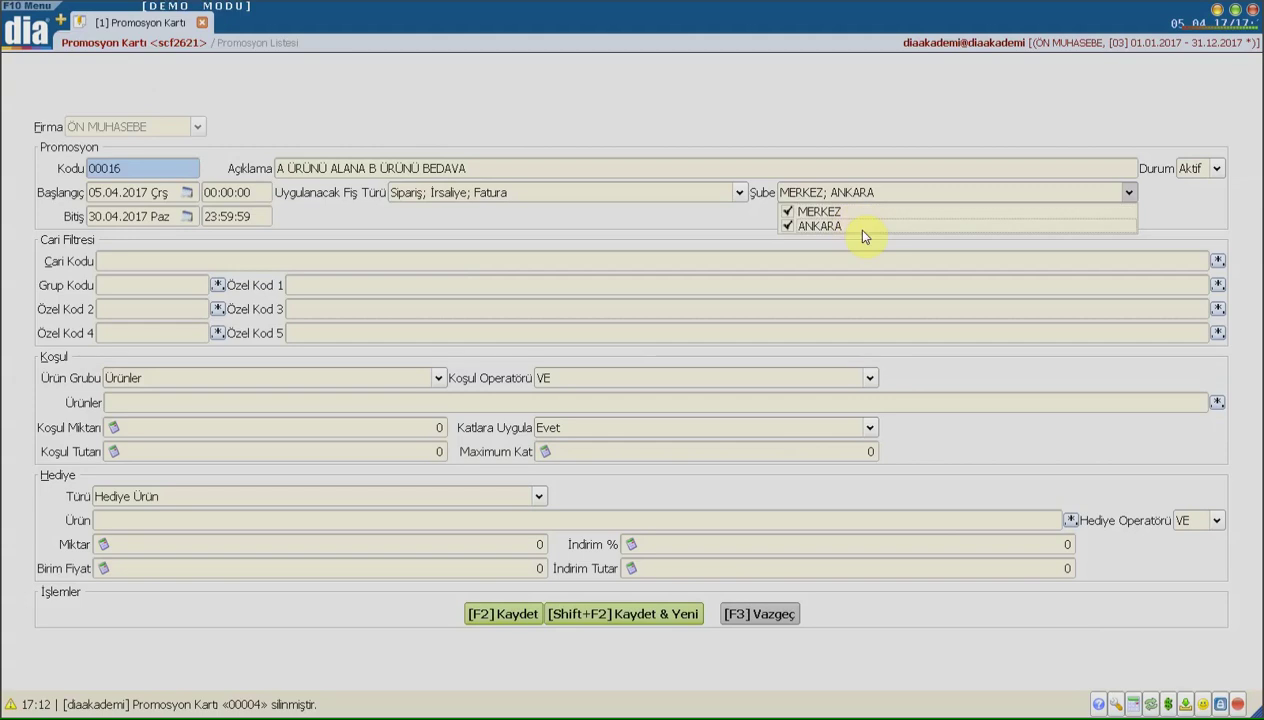
pyautogui.click(681, 229)
pyautogui.click(112, 264)
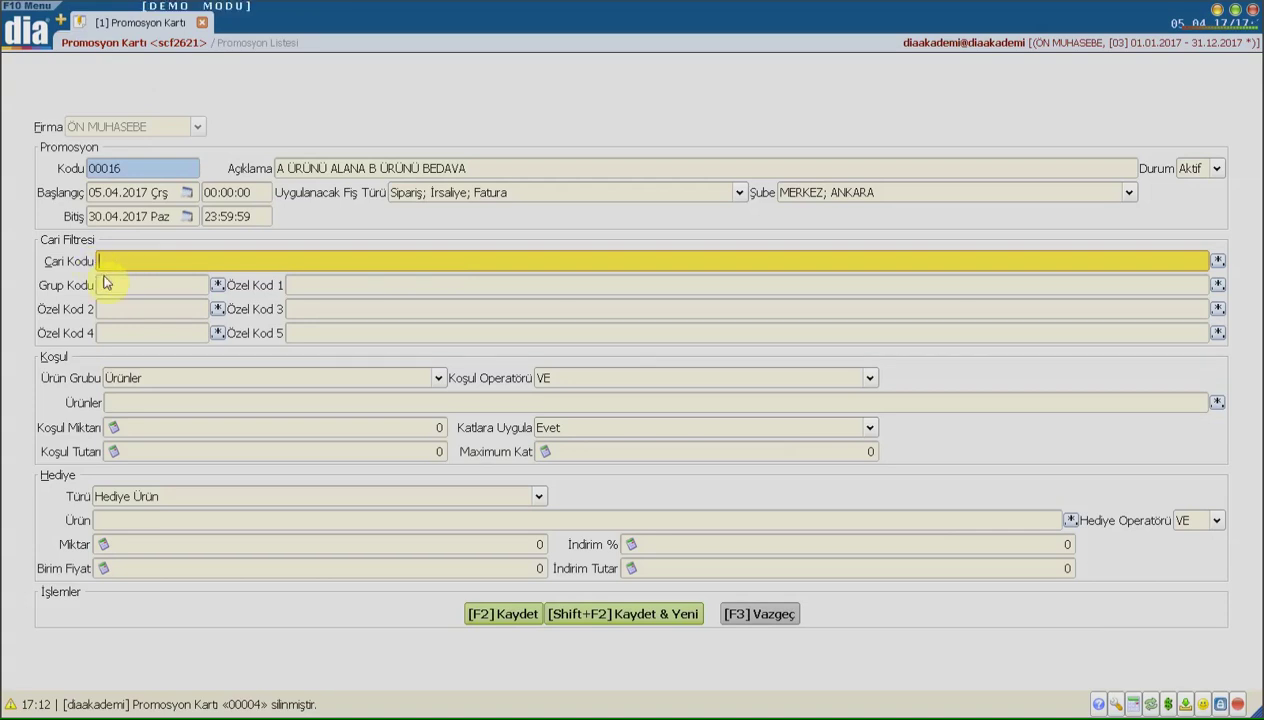
pyautogui.click(112, 285)
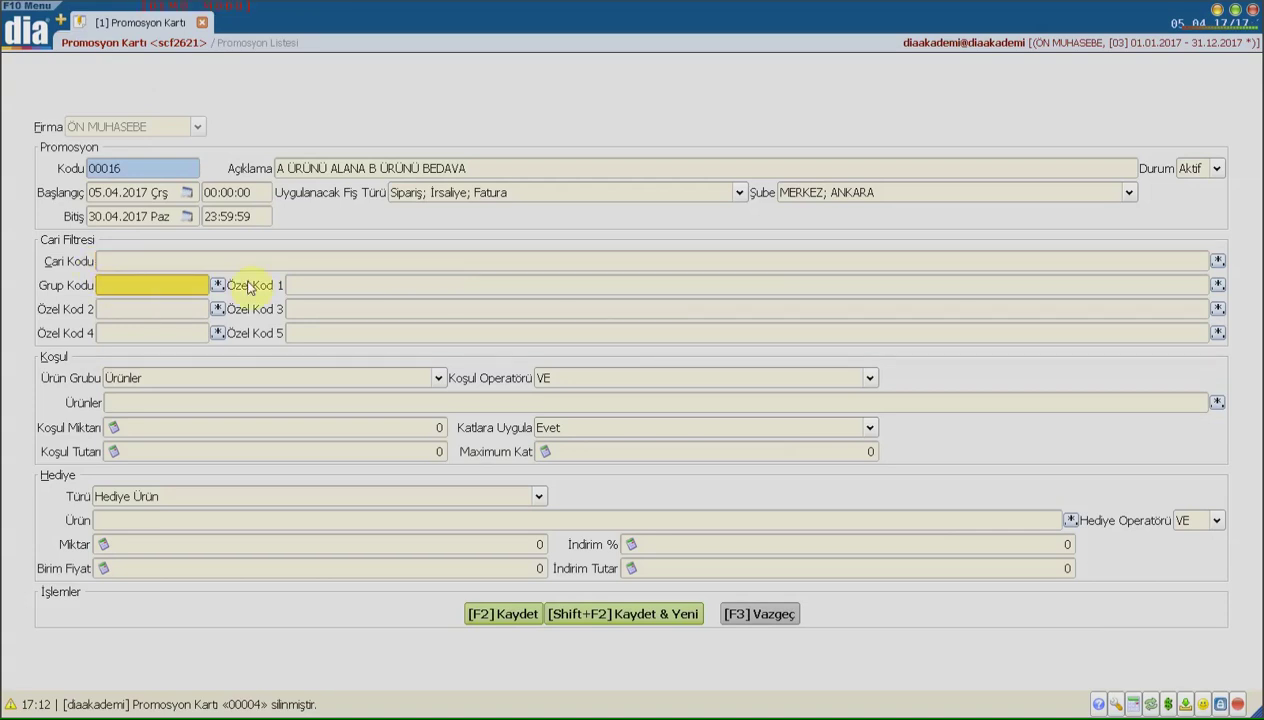
pyautogui.click(310, 287)
pyautogui.click(302, 333)
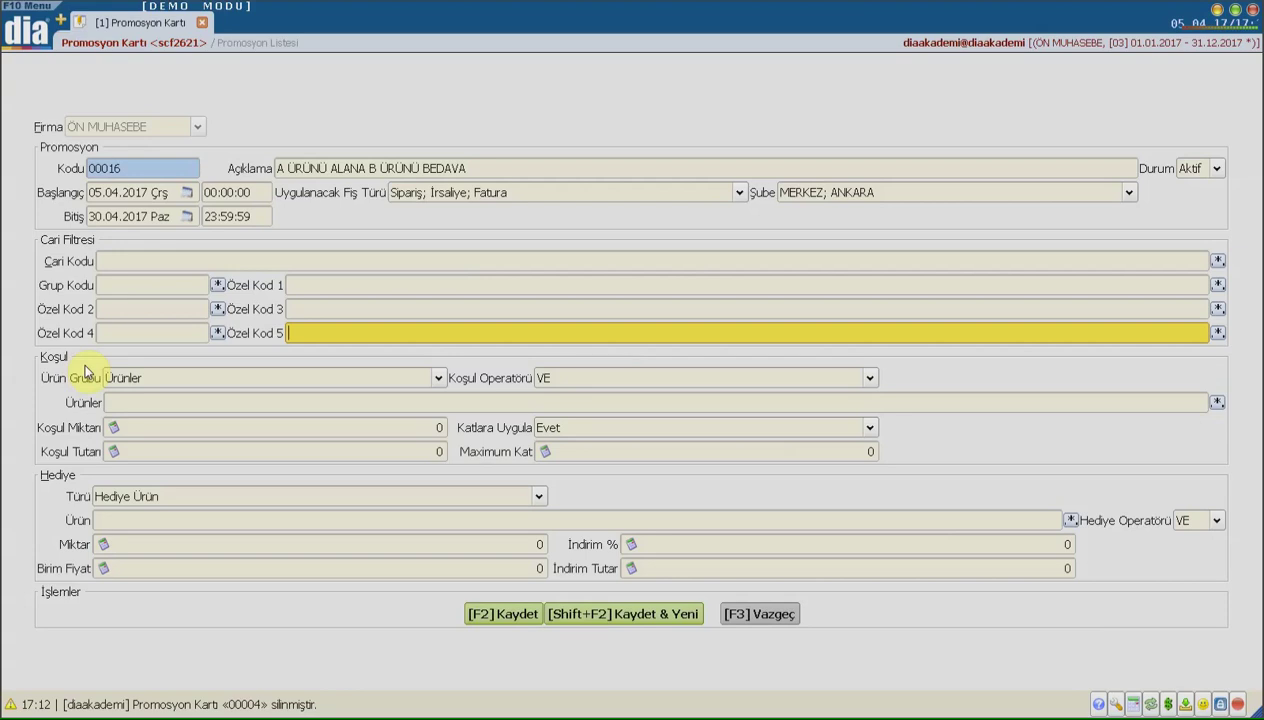
# Choose Ürünler as the condition's product group and view the available condition operators
pyautogui.click(154, 379)
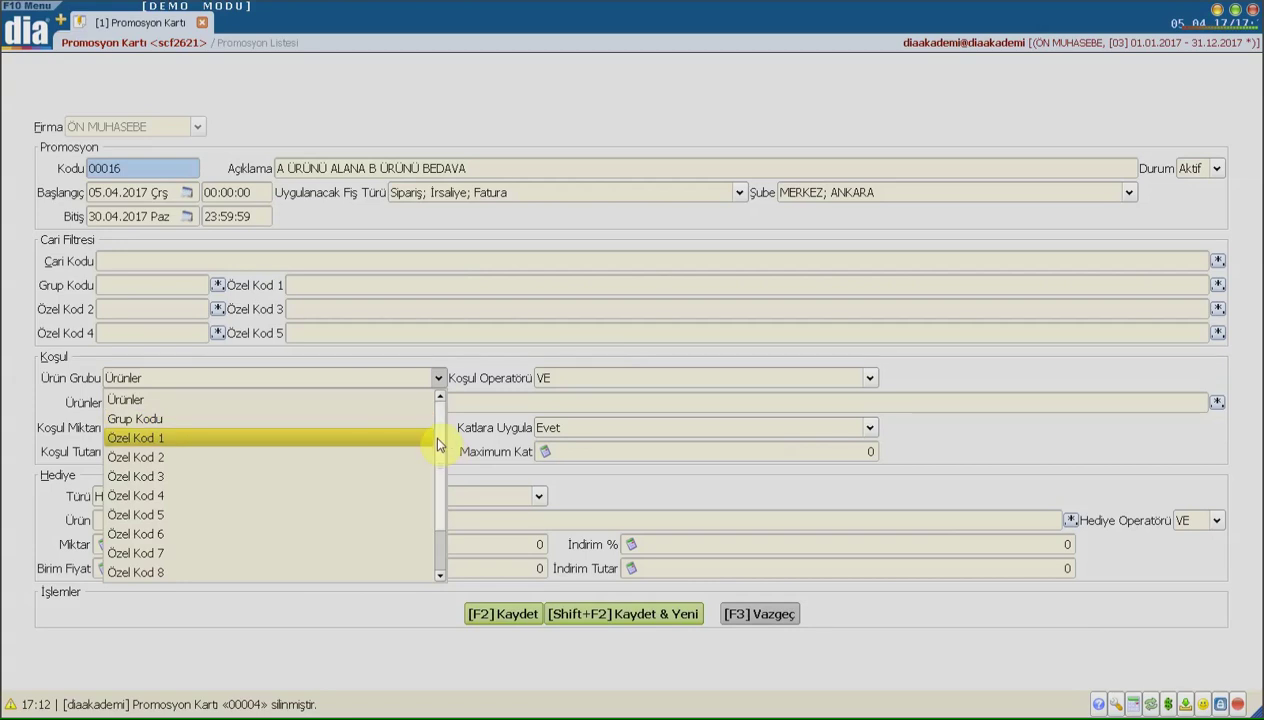
pyautogui.moveTo(436, 436); pyautogui.dragTo(436, 485)
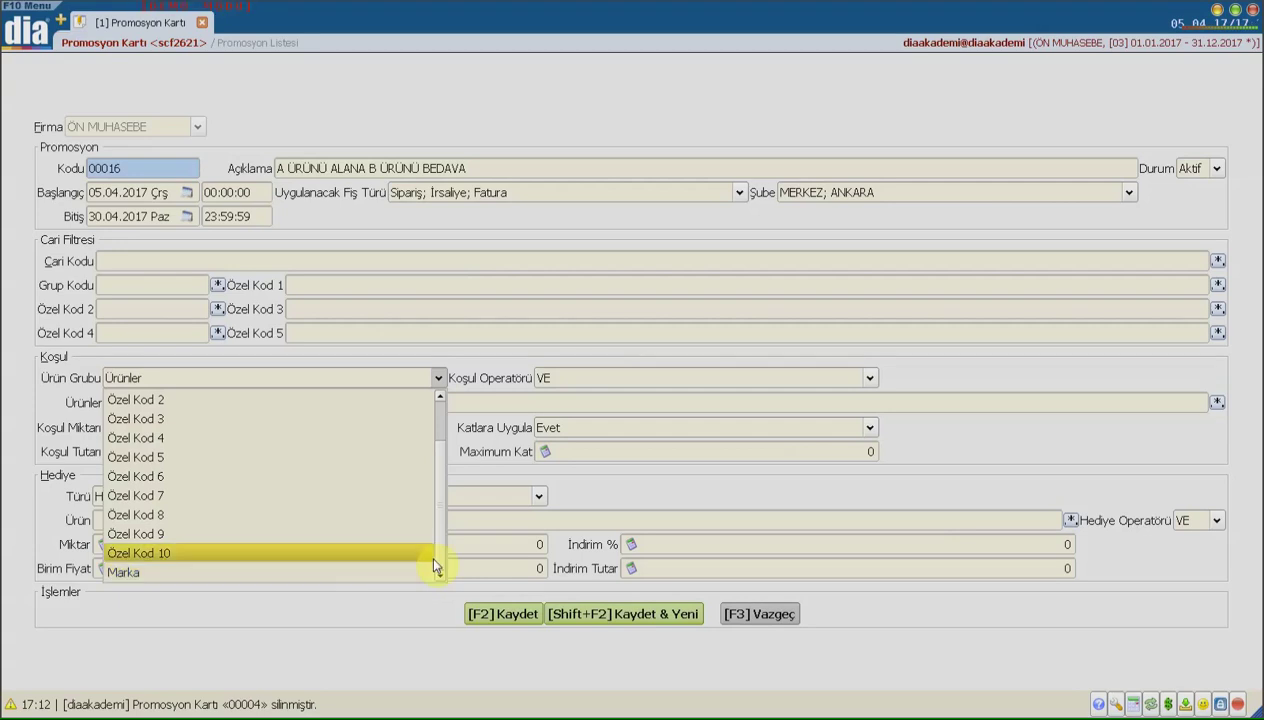
pyautogui.scroll(1, 431, 520)
pyautogui.click(278, 400)
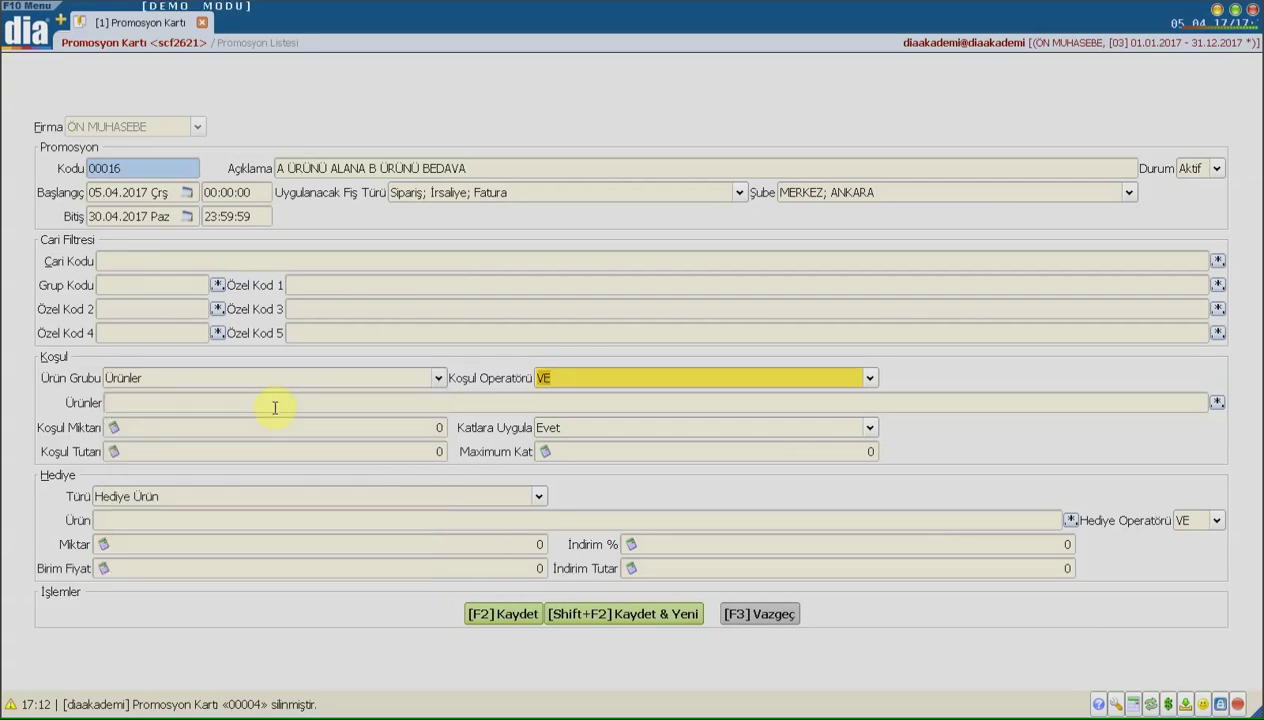
pyautogui.click(588, 380)
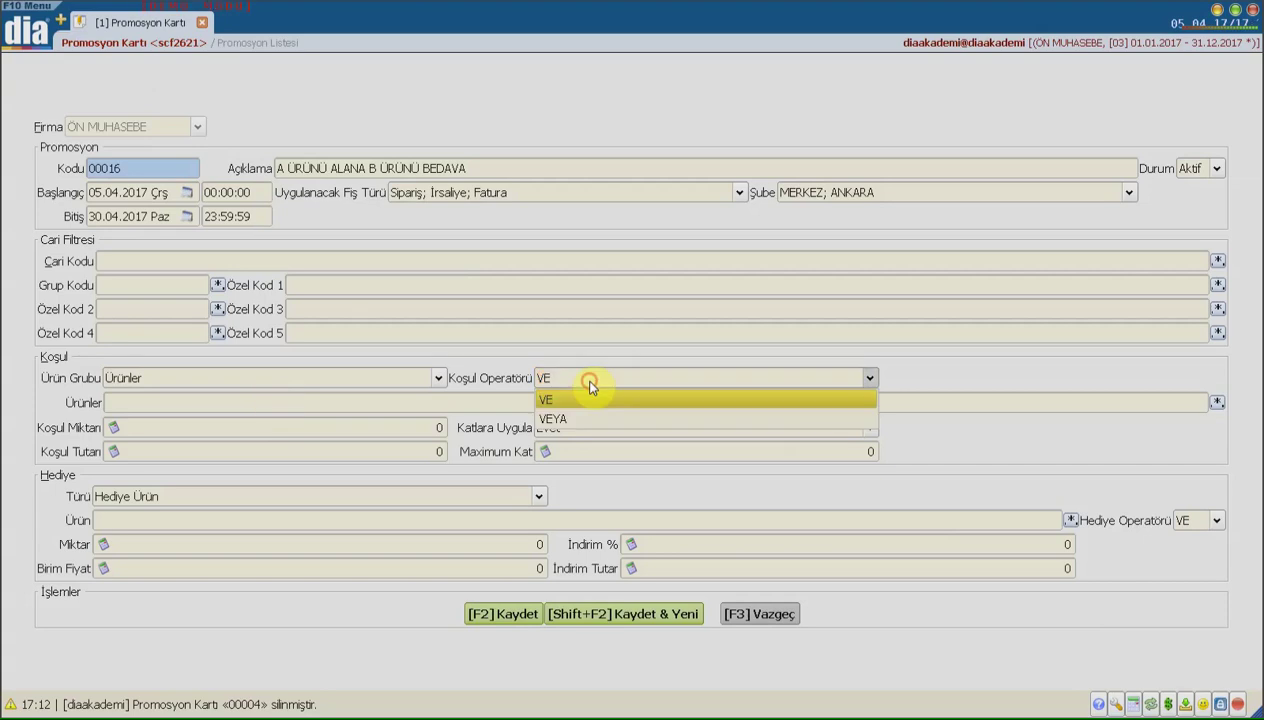
pyautogui.click(279, 166)
# Pick A ÜRÜNÜ (000001) from the stock list as the condition's product
pyautogui.click(349, 401)
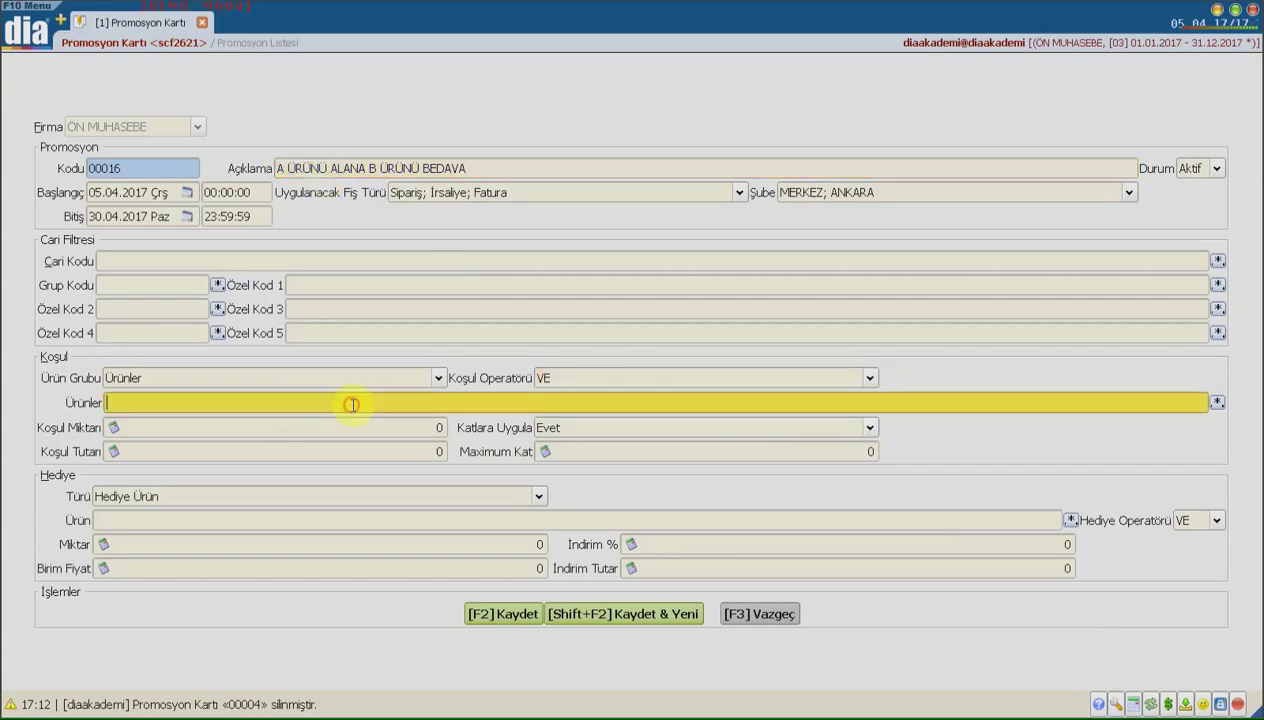
pyautogui.click(1218, 404)
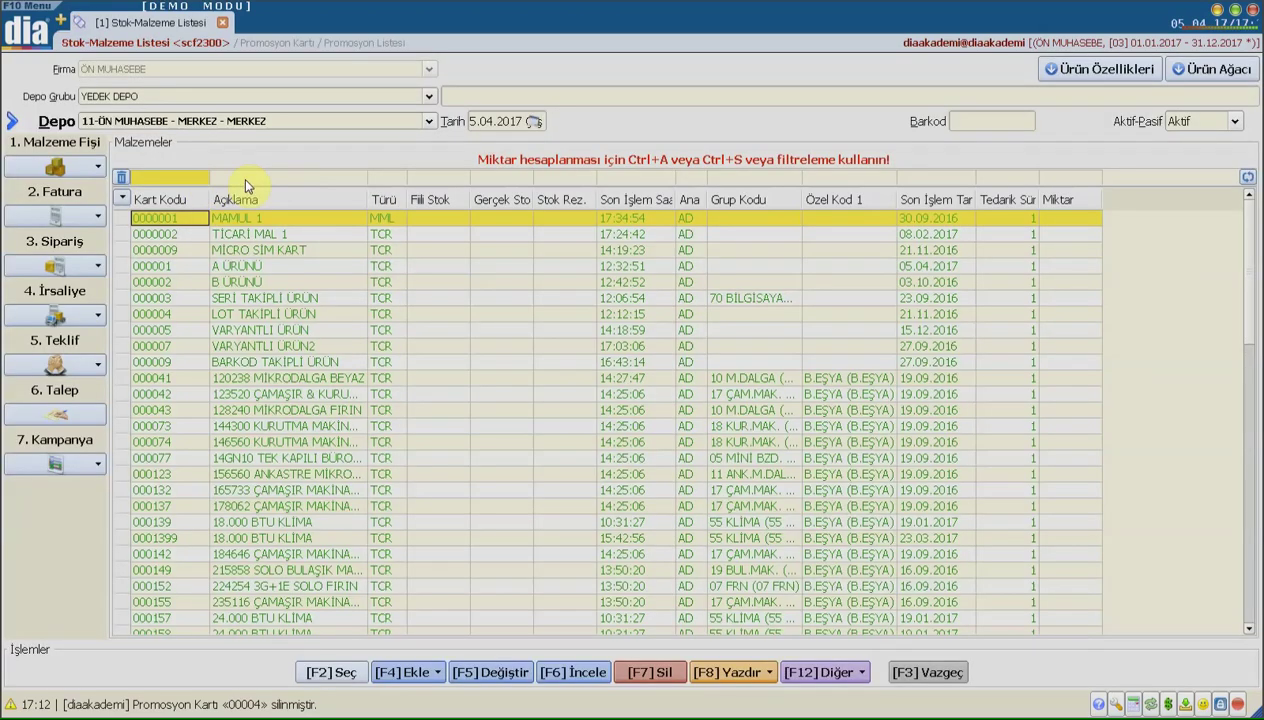
pyautogui.click(253, 266)
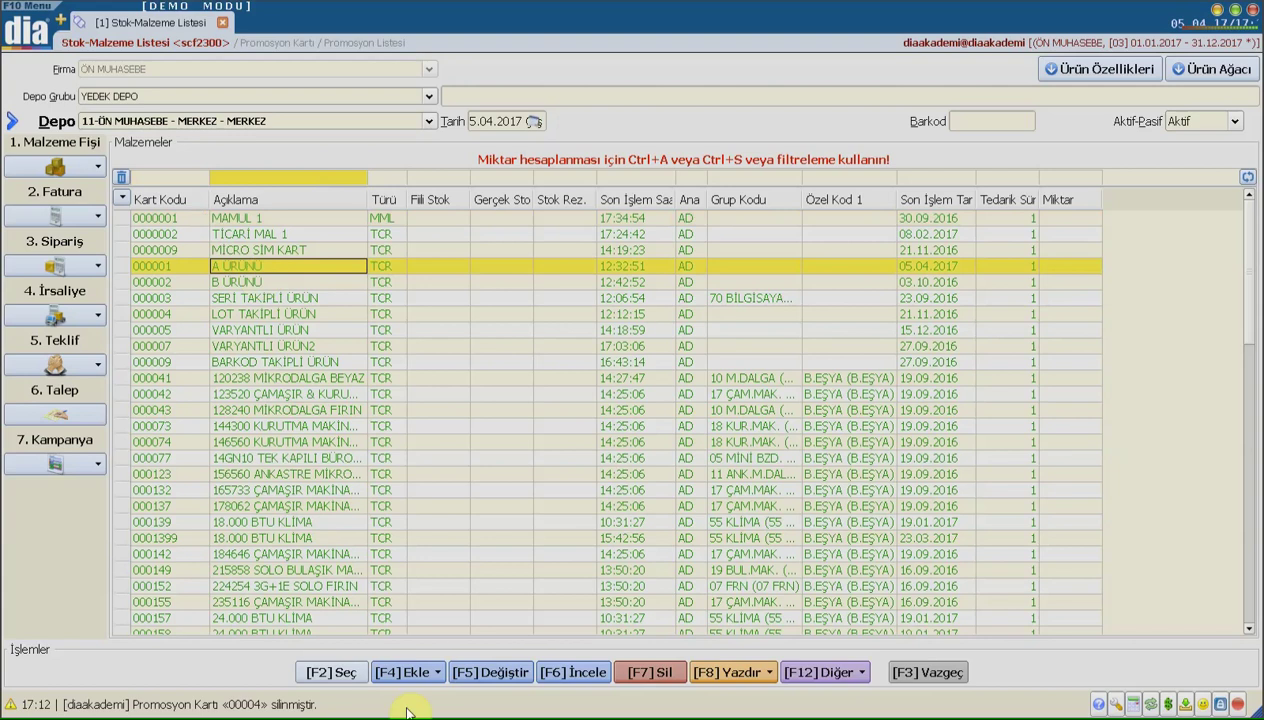
pyautogui.click(352, 670)
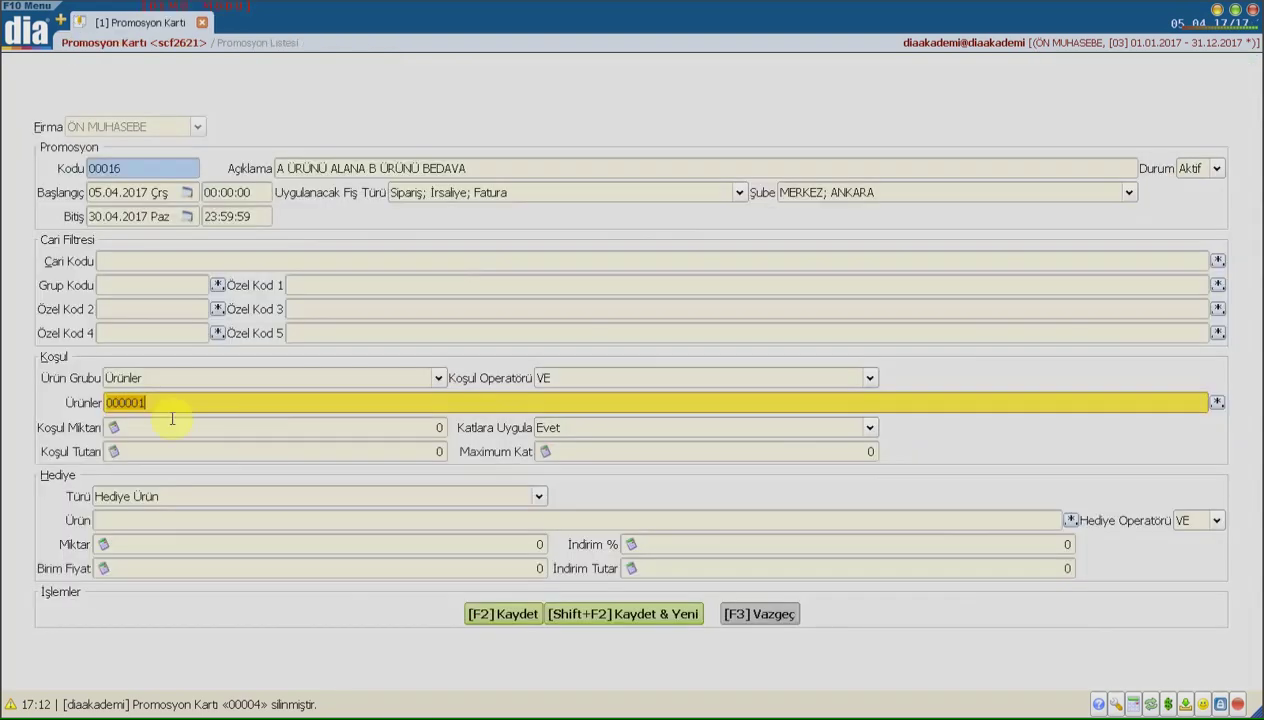
pyautogui.click(158, 402)
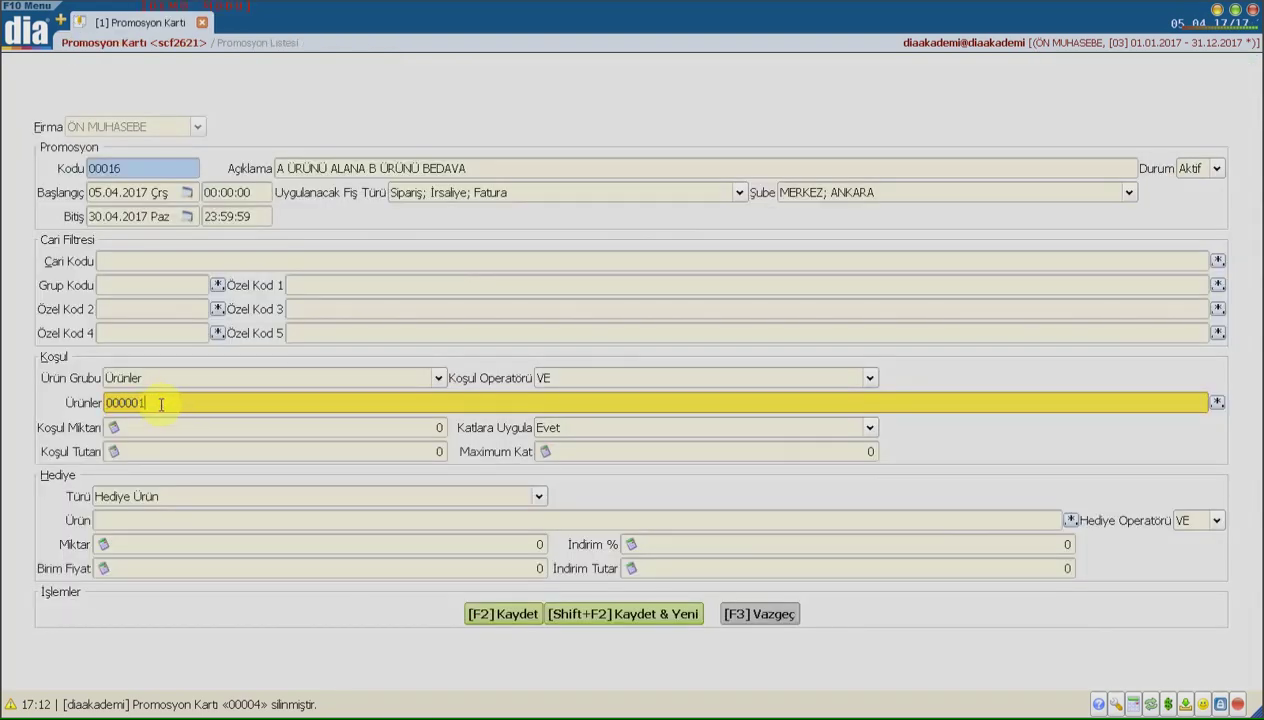
# Check the condition operator choices and set the condition quantity (Koşul Miktarı) to 1
pyautogui.click(563, 382)
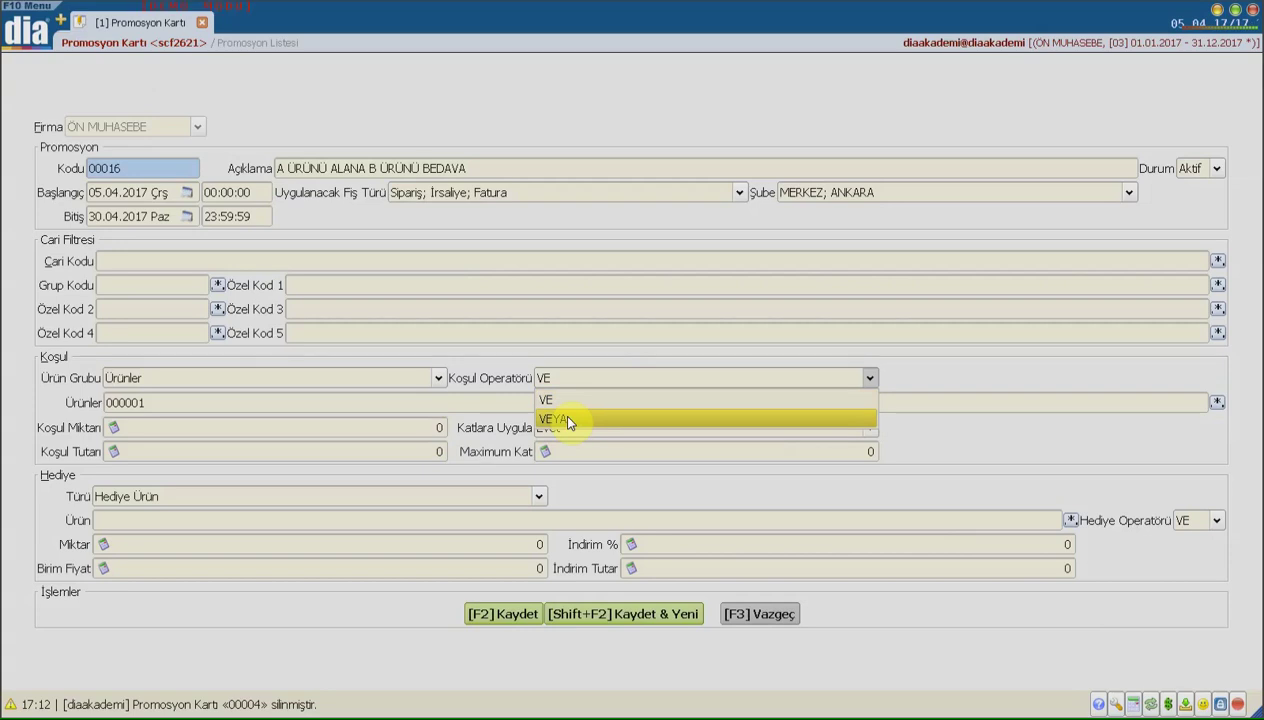
pyautogui.click(383, 427)
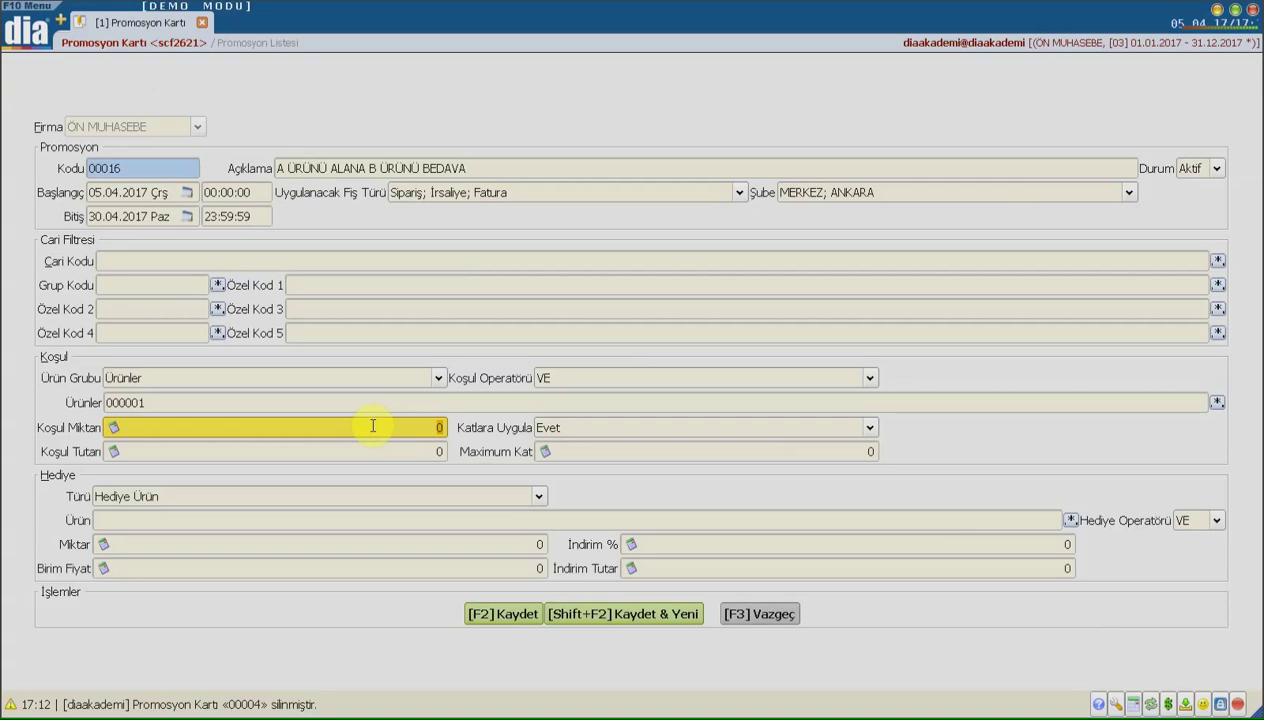
pyautogui.write('1')
pyautogui.click(380, 455)
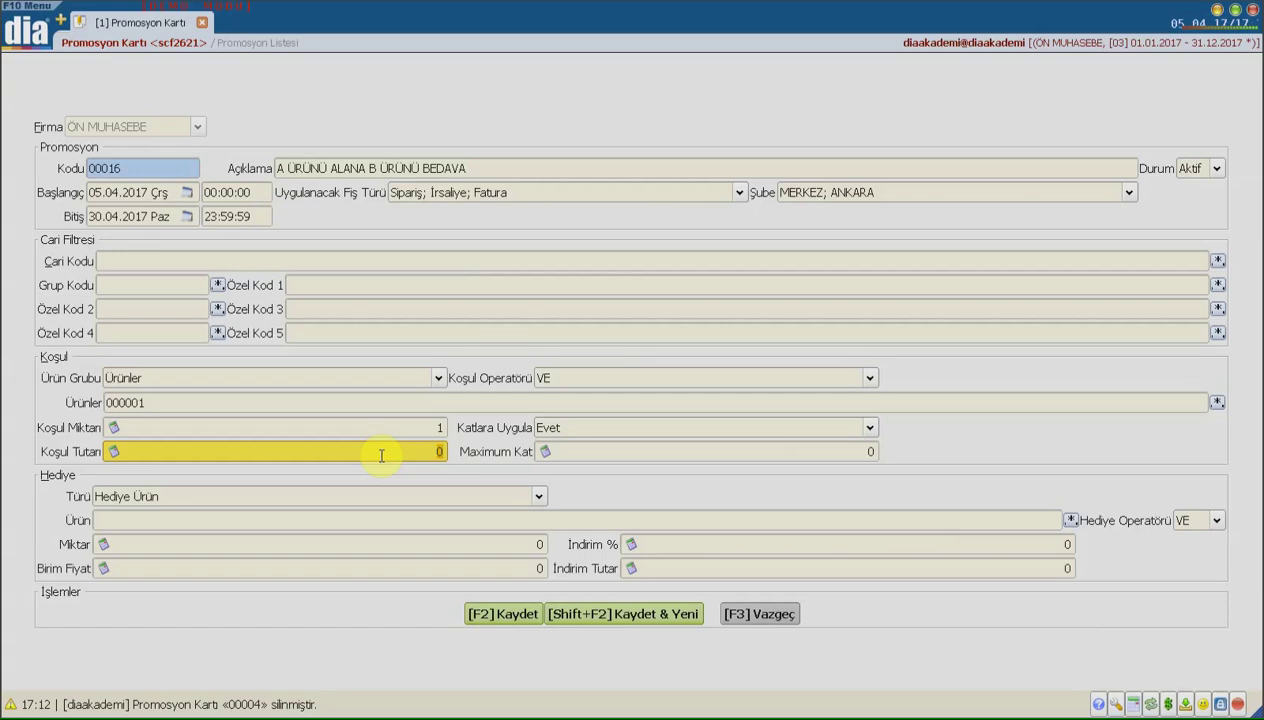
# Choose Evet for Katlara Uygula and go to the Maximum Kat value
pyautogui.click(548, 430)
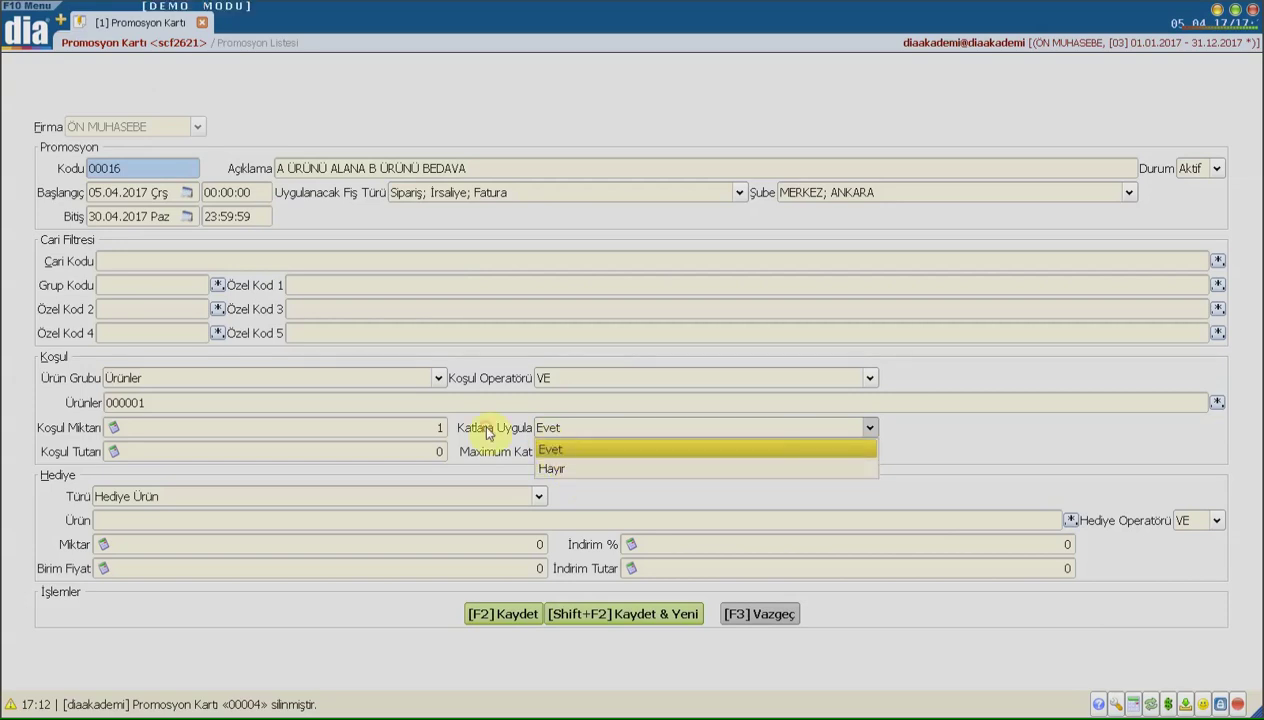
pyautogui.click(568, 428)
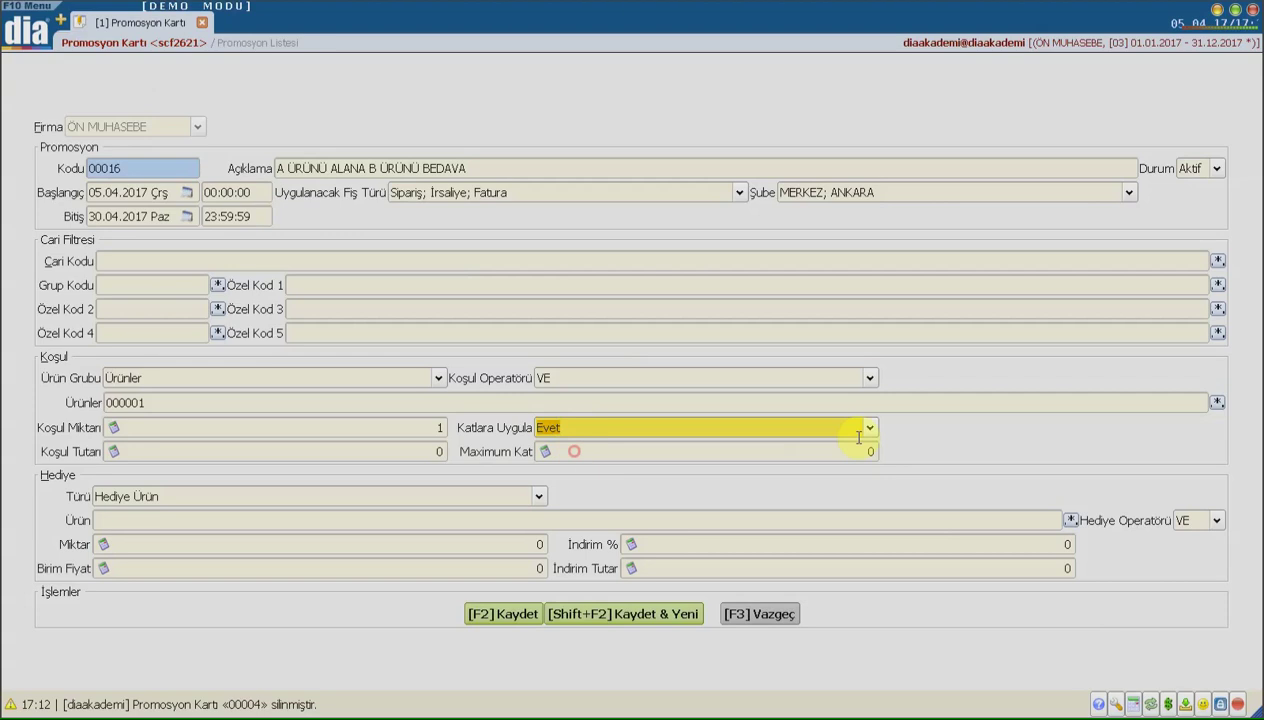
pyautogui.press('Tab')
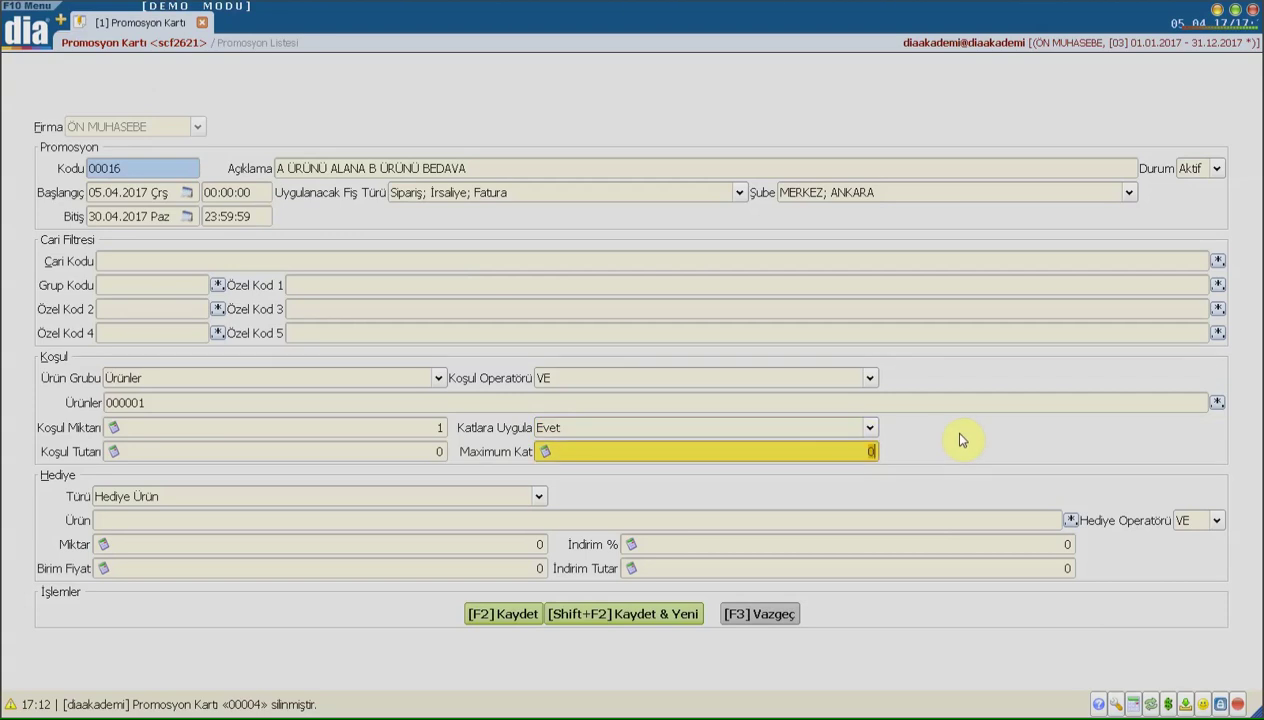
# Look through the gift type (Türü) options down to Genel Toplamdan Düş and choose Hediye Ürün
pyautogui.click(380, 512)
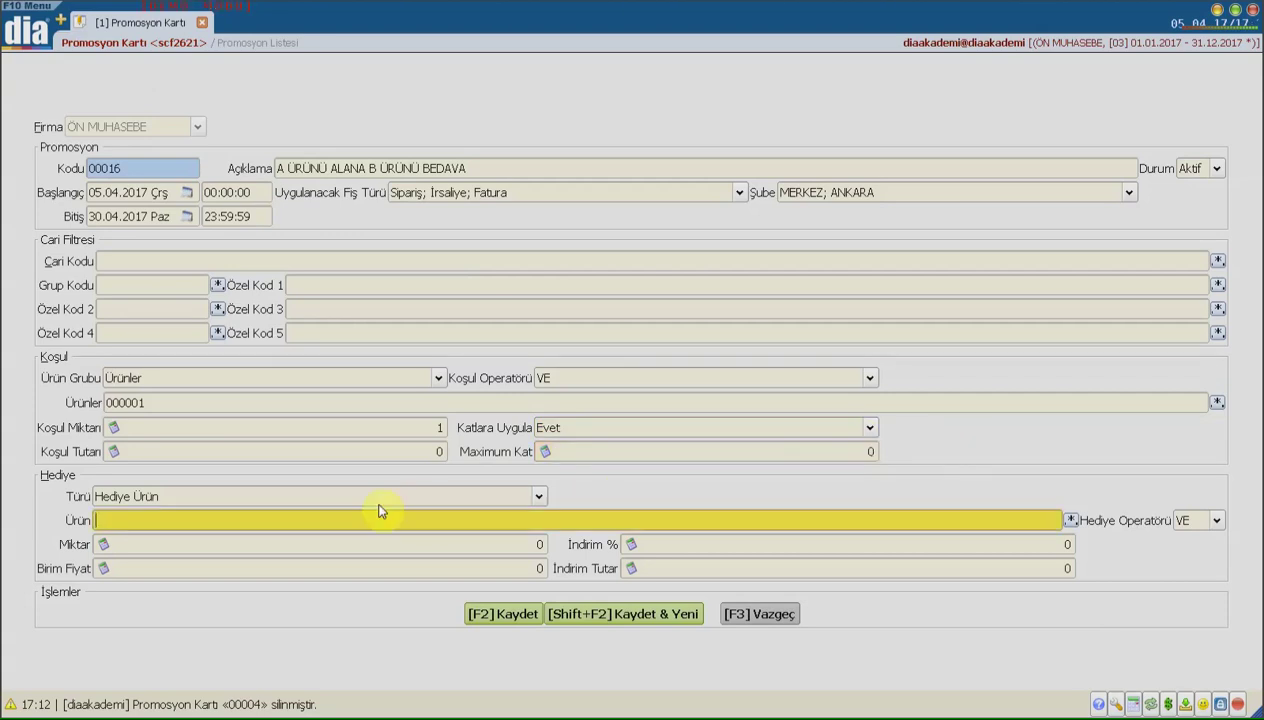
pyautogui.click(380, 497)
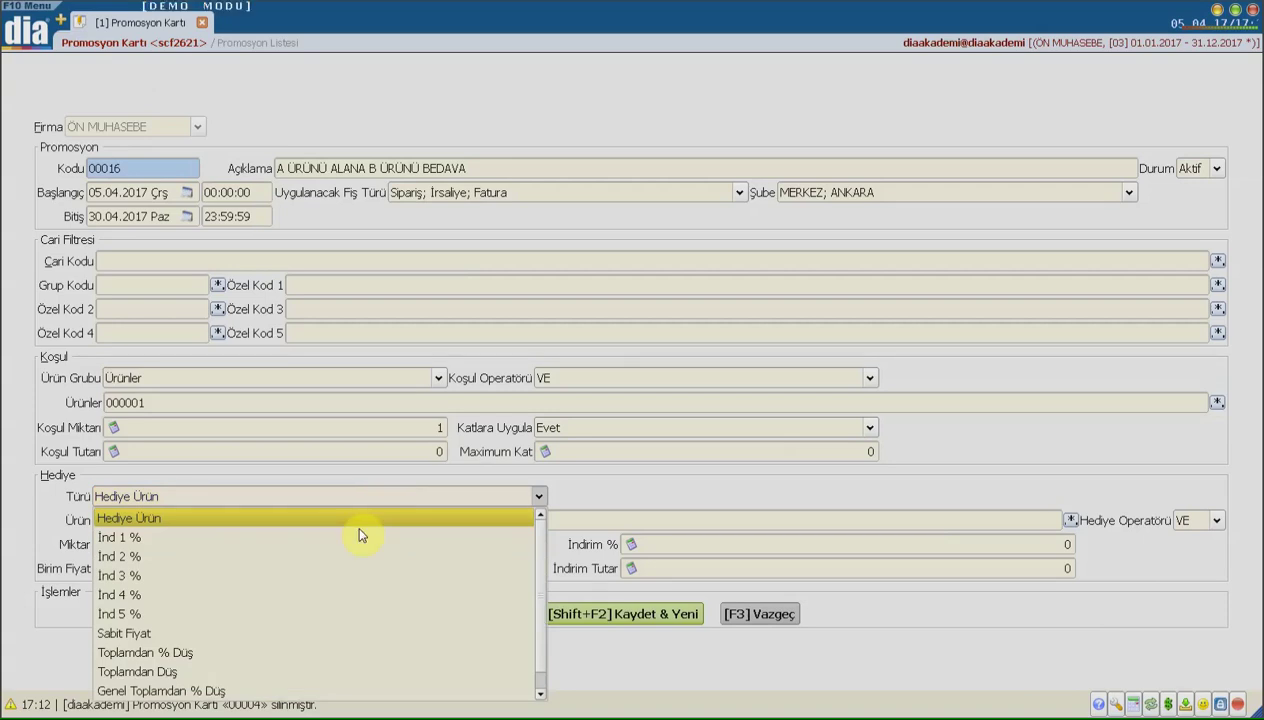
pyautogui.press('Down')
pyautogui.press('Down')
pyautogui.press('Down')
pyautogui.press('Down')
pyautogui.press('Down')
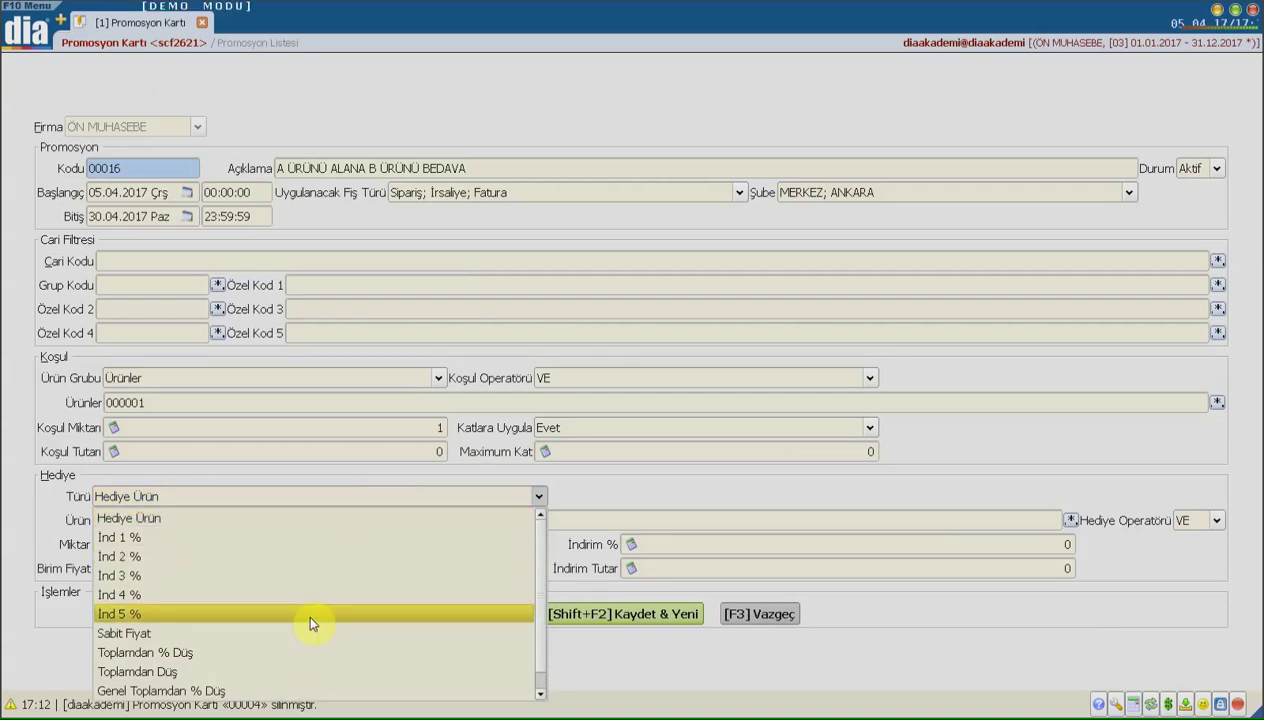
pyautogui.press('Down')
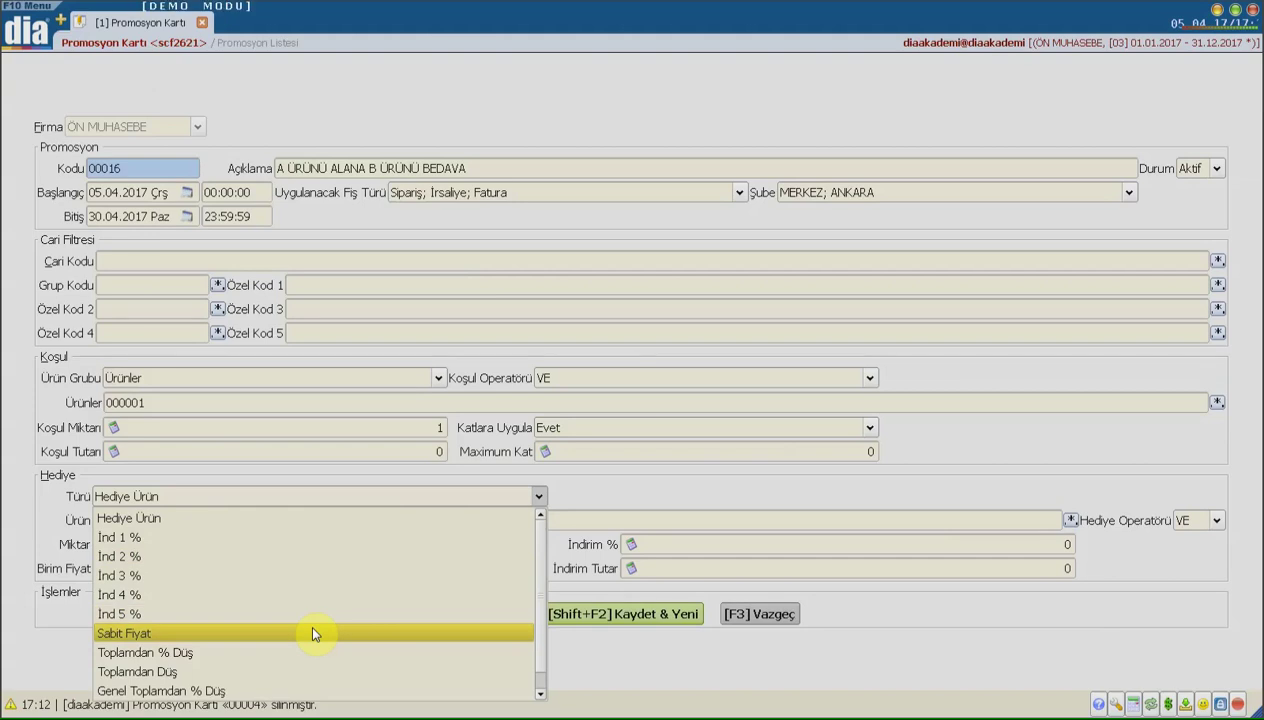
pyautogui.press('Down')
pyautogui.press('Down')
pyautogui.press('Down')
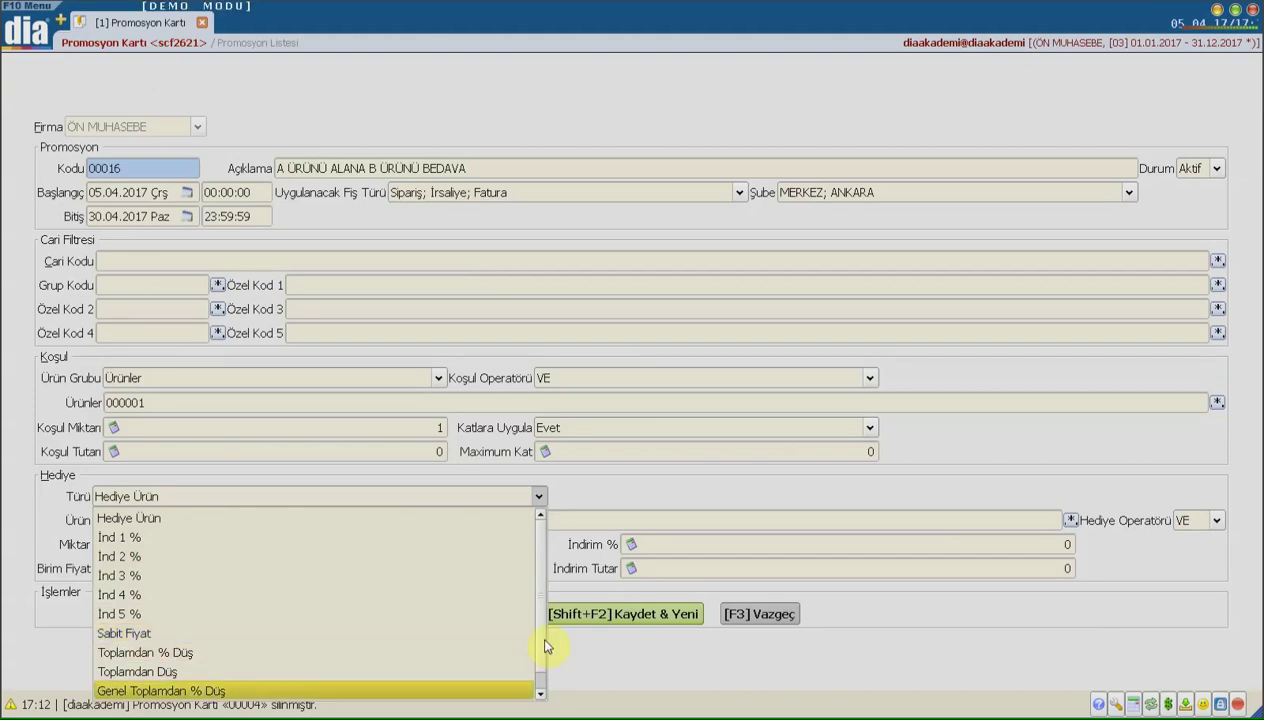
pyautogui.press('Up')
pyautogui.press('Up')
pyautogui.press('Up')
pyautogui.scroll(-1, 462, 598)
pyautogui.press('Down')
pyautogui.press('Down')
pyautogui.press('Down')
pyautogui.press('Down')
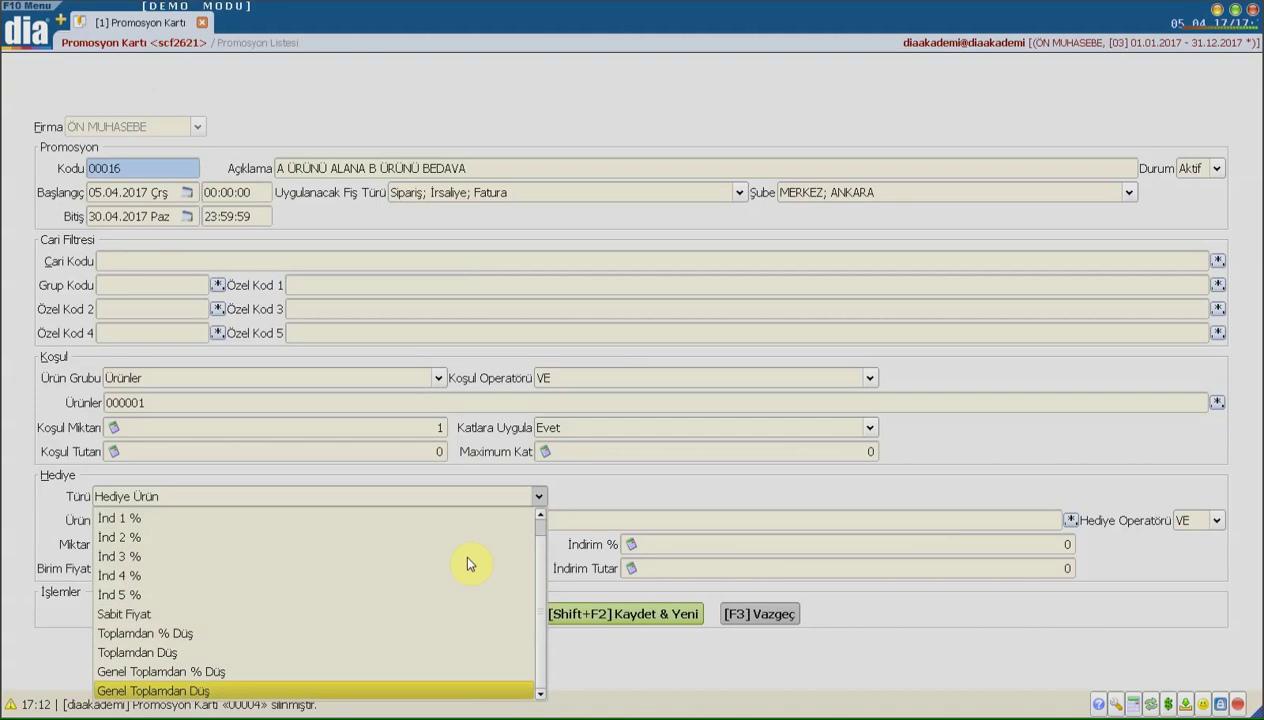
pyautogui.press('Up')
pyautogui.press('Up')
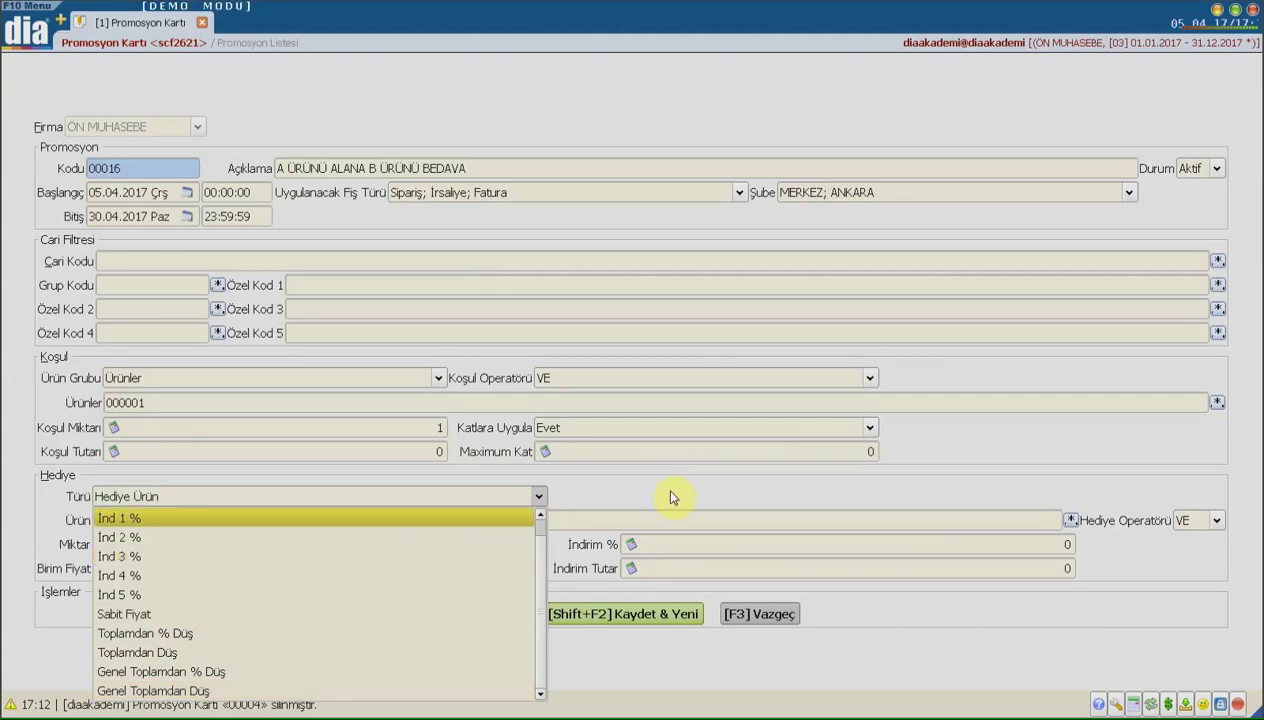
pyautogui.scroll(1, 293, 536)
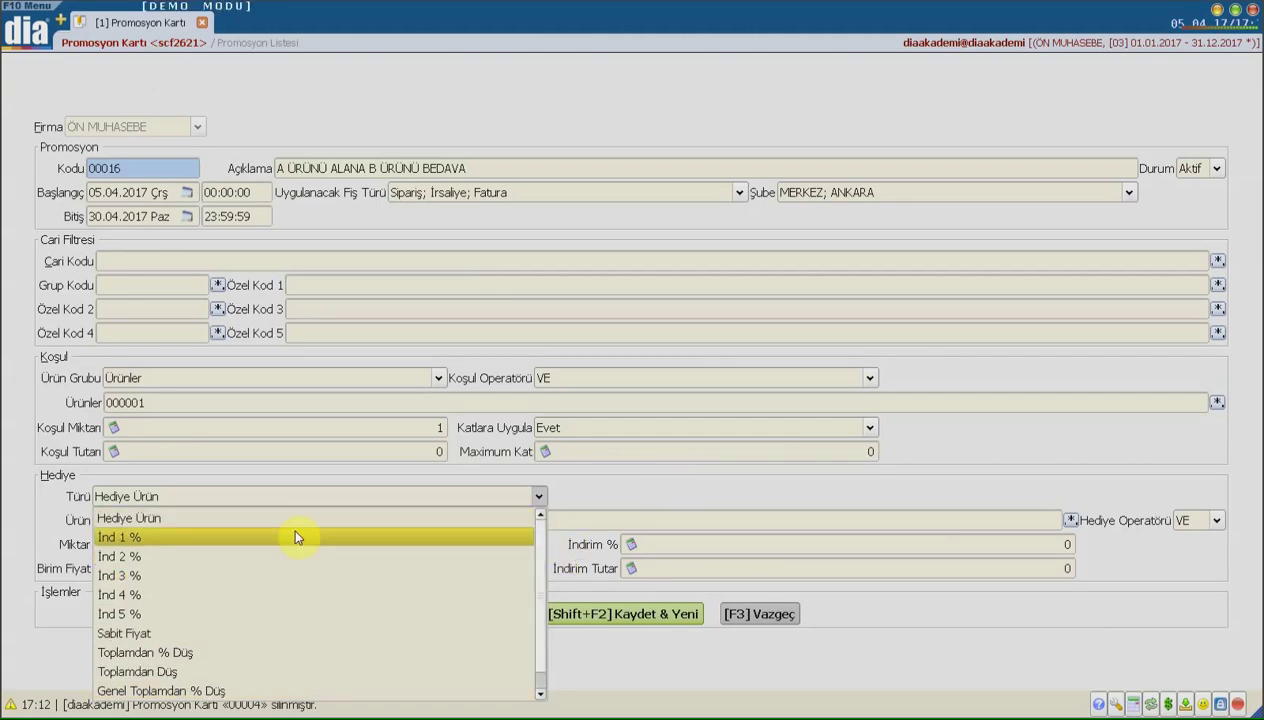
pyautogui.click(291, 520)
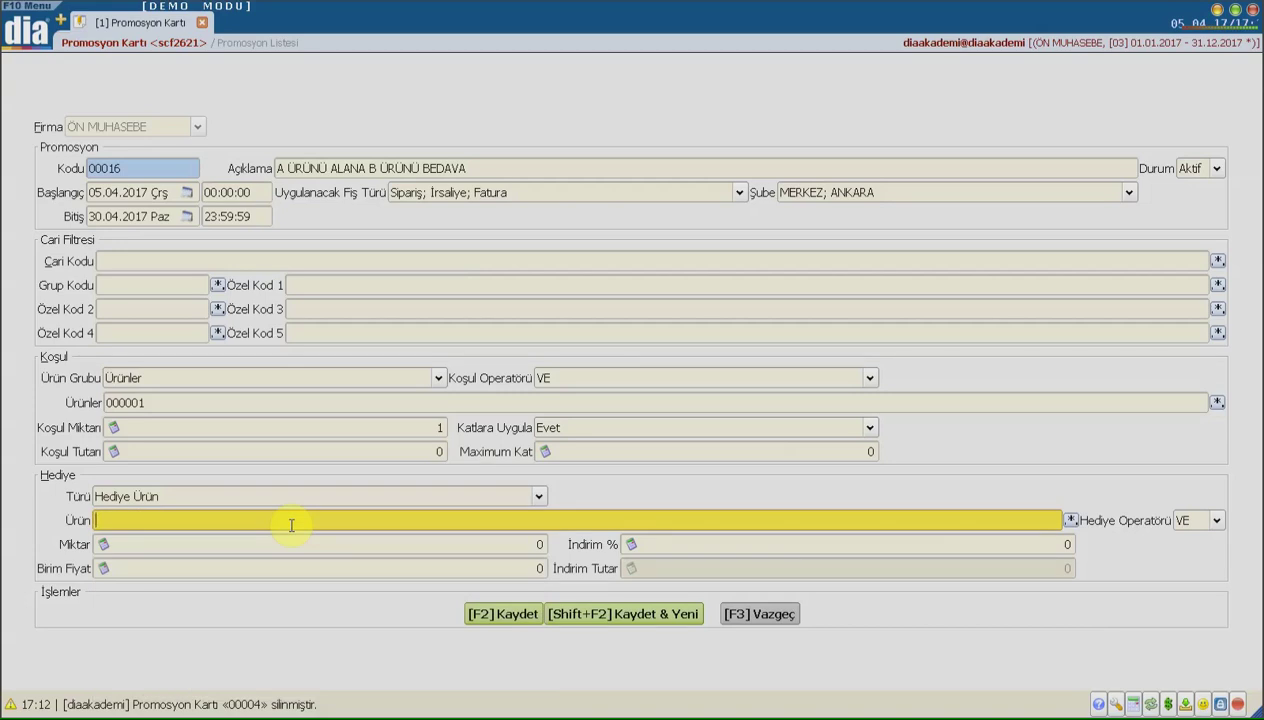
# Pick B ÜRÜNÜ (000002) from the stock list as the gift product
pyautogui.click(1070, 521)
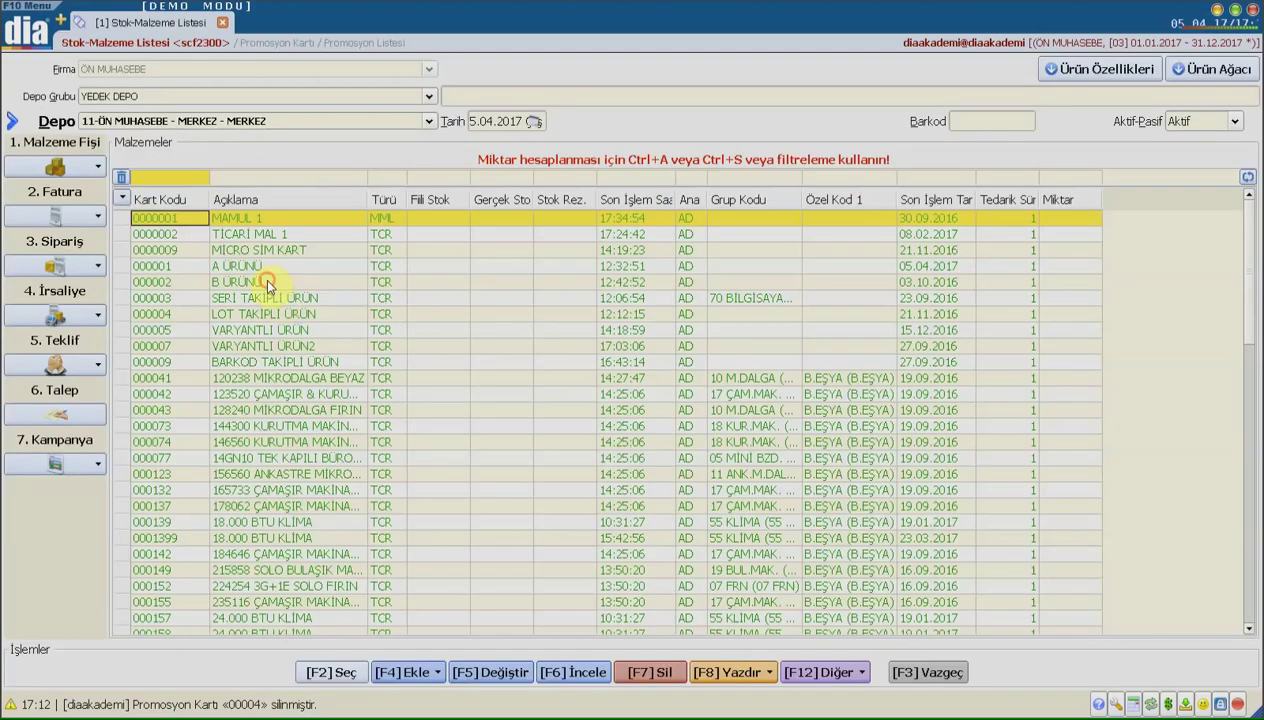
pyautogui.click(250, 282)
pyautogui.press('space')
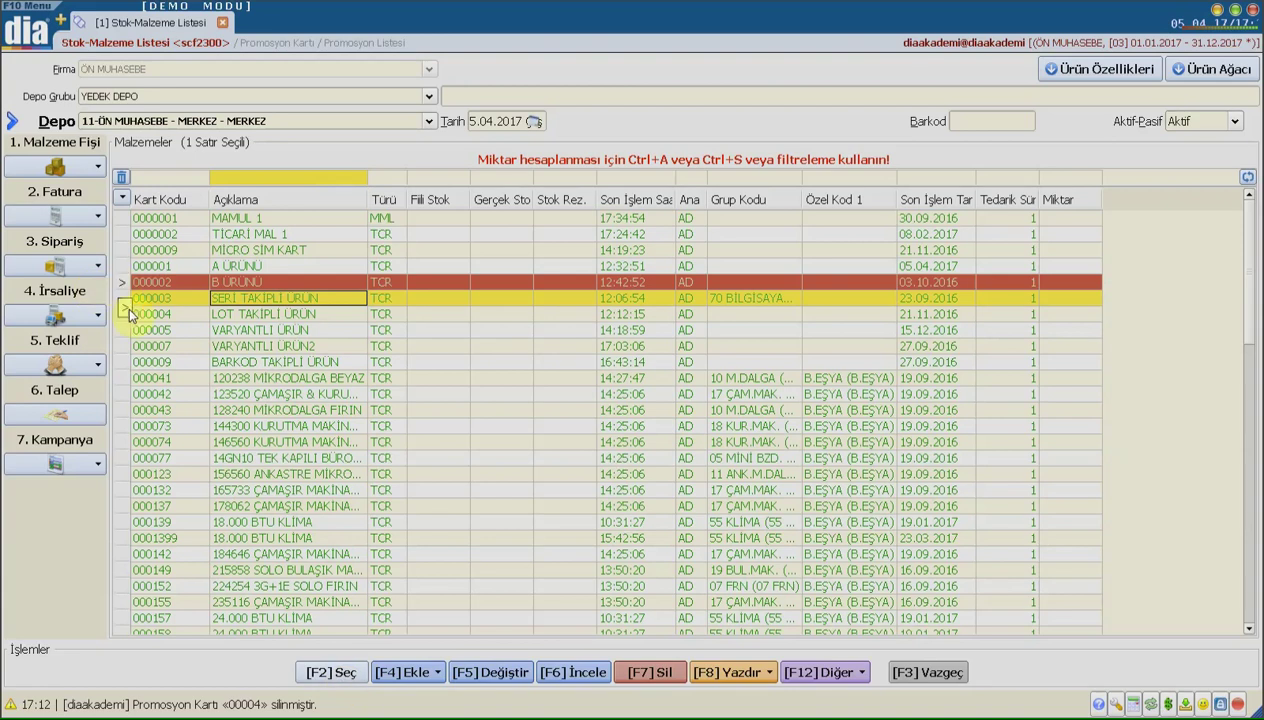
pyautogui.click(320, 665)
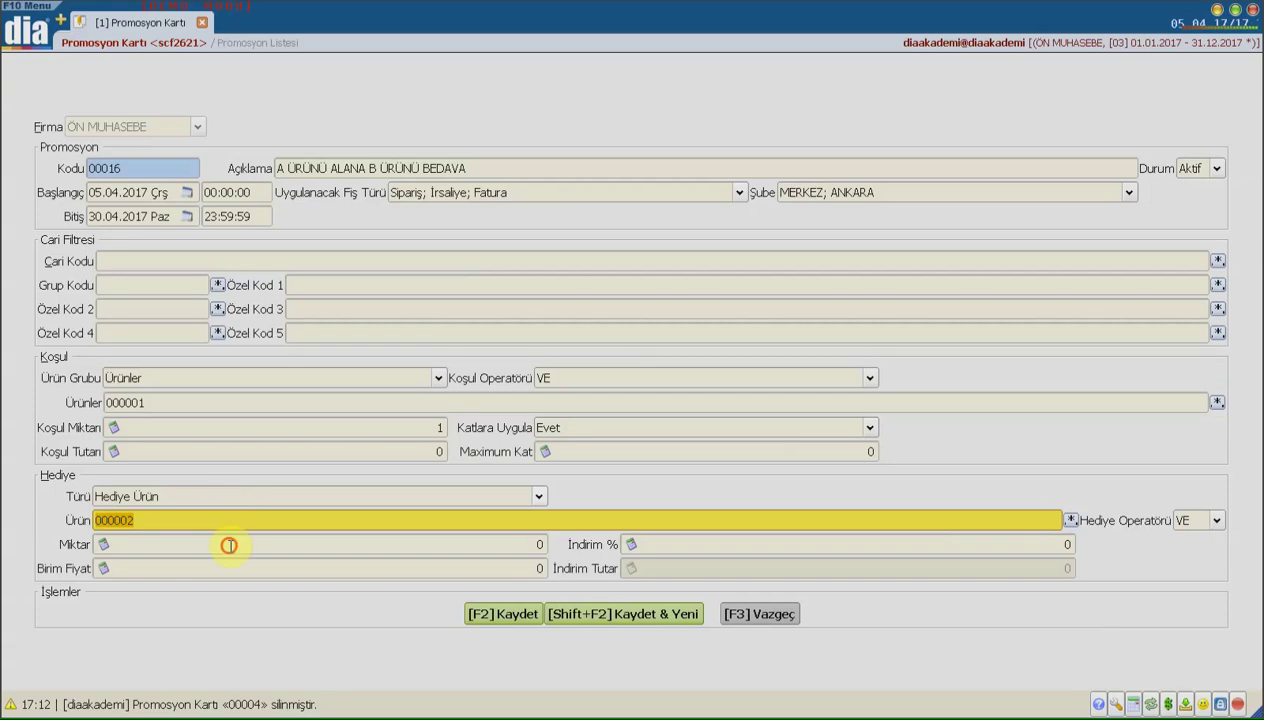
# Set the gift quantity (Miktar) to 1 and the gift discount (İndirim %) to 100
pyautogui.click(548, 538)
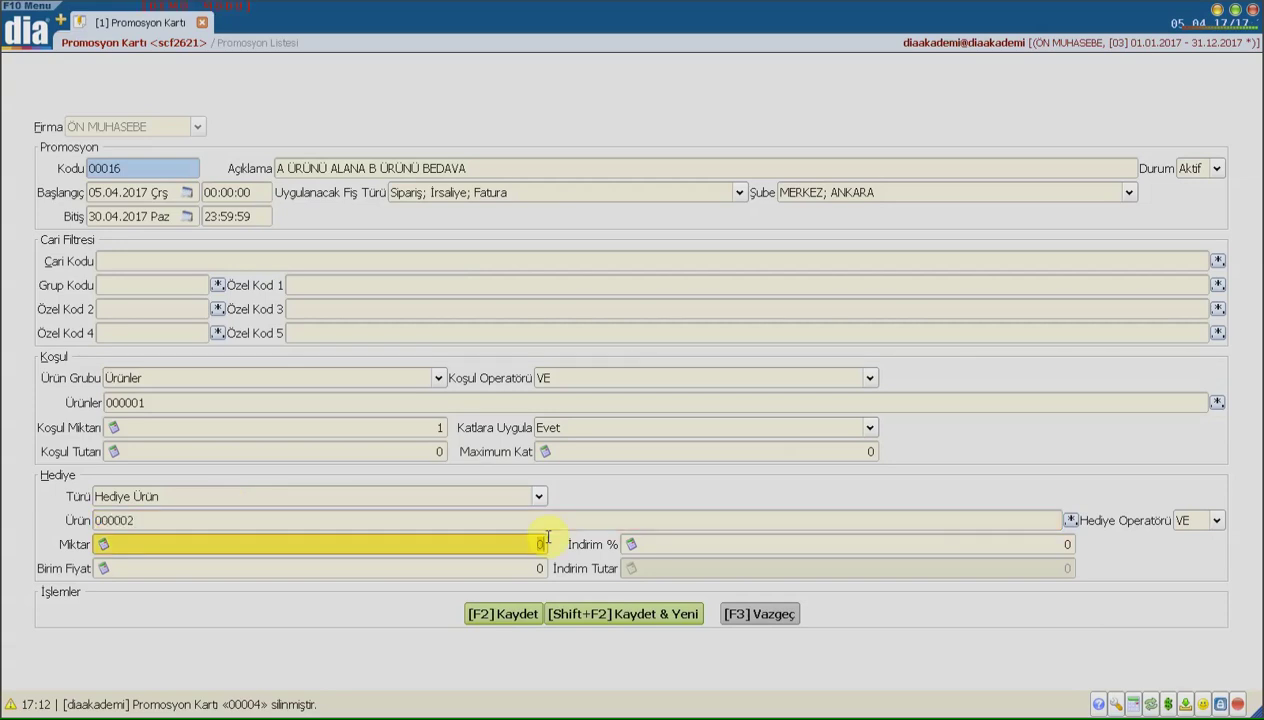
pyautogui.write('1')
pyautogui.click(656, 543)
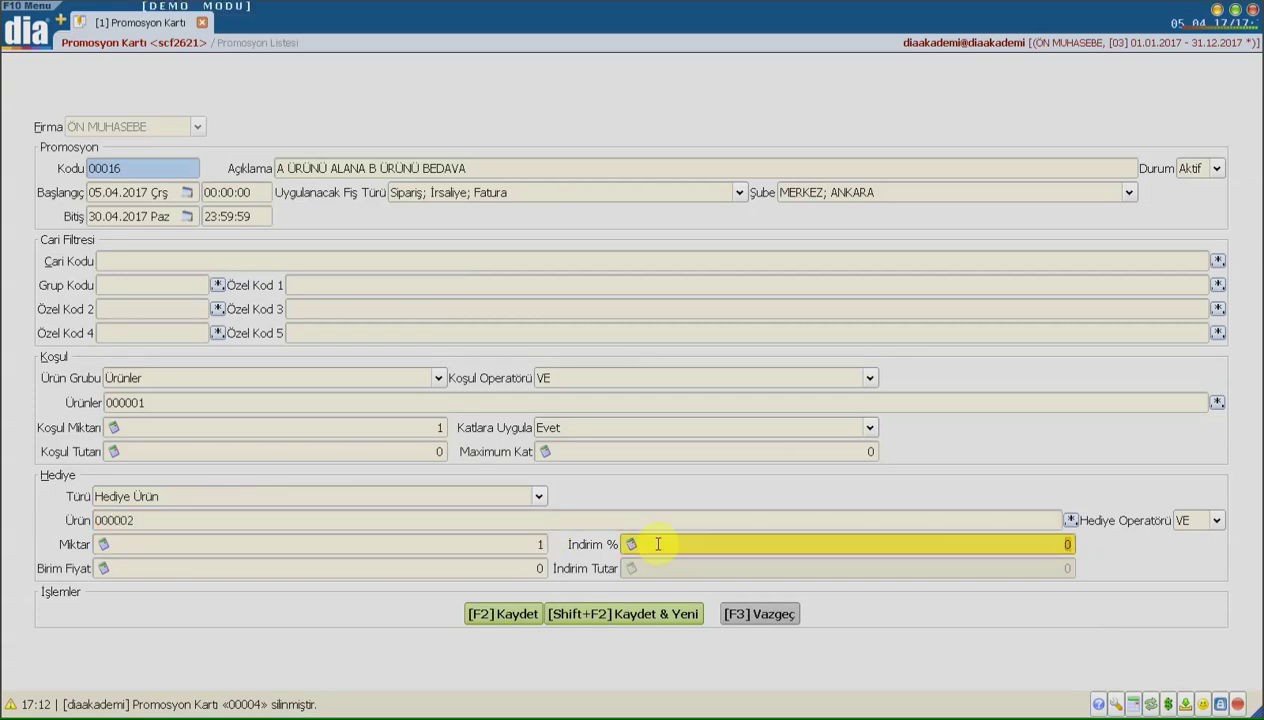
pyautogui.press('BackSpace')
pyautogui.write('100')
pyautogui.press('Tab')
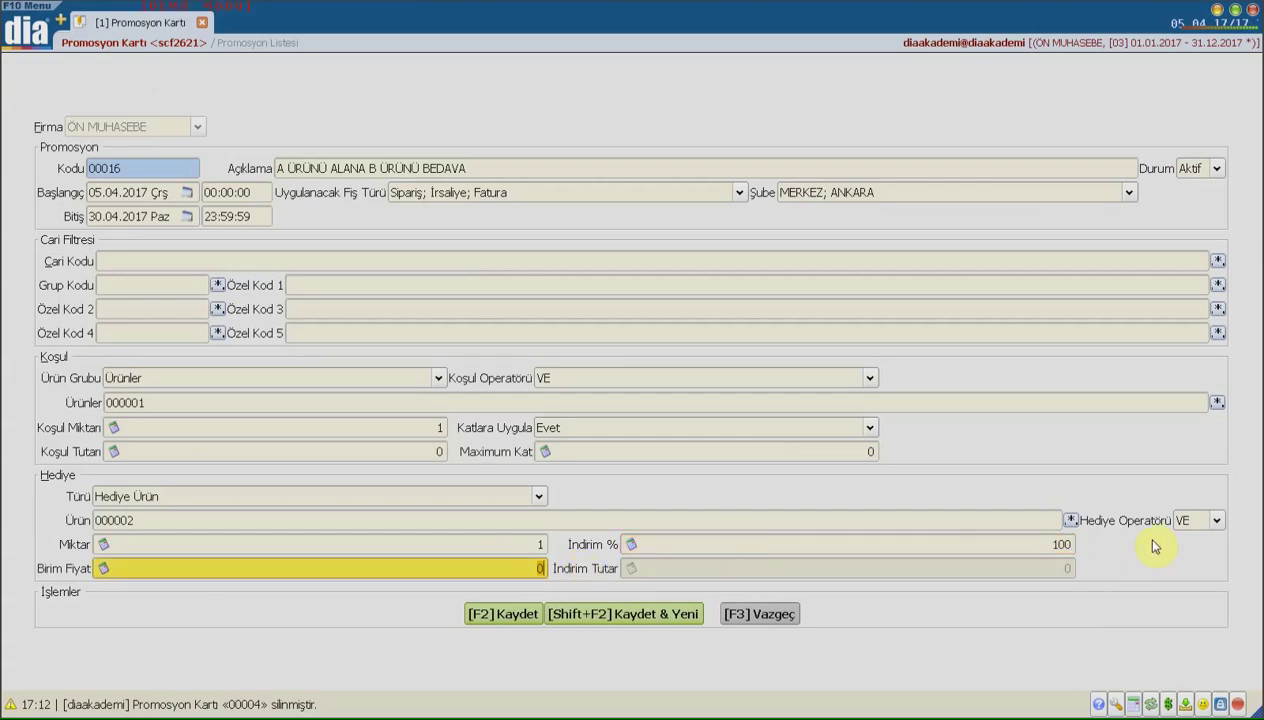
# Check the gift operator (Hediye Operatörü) choices and save the promotion card
pyautogui.click(1200, 520)
pyautogui.click(1203, 527)
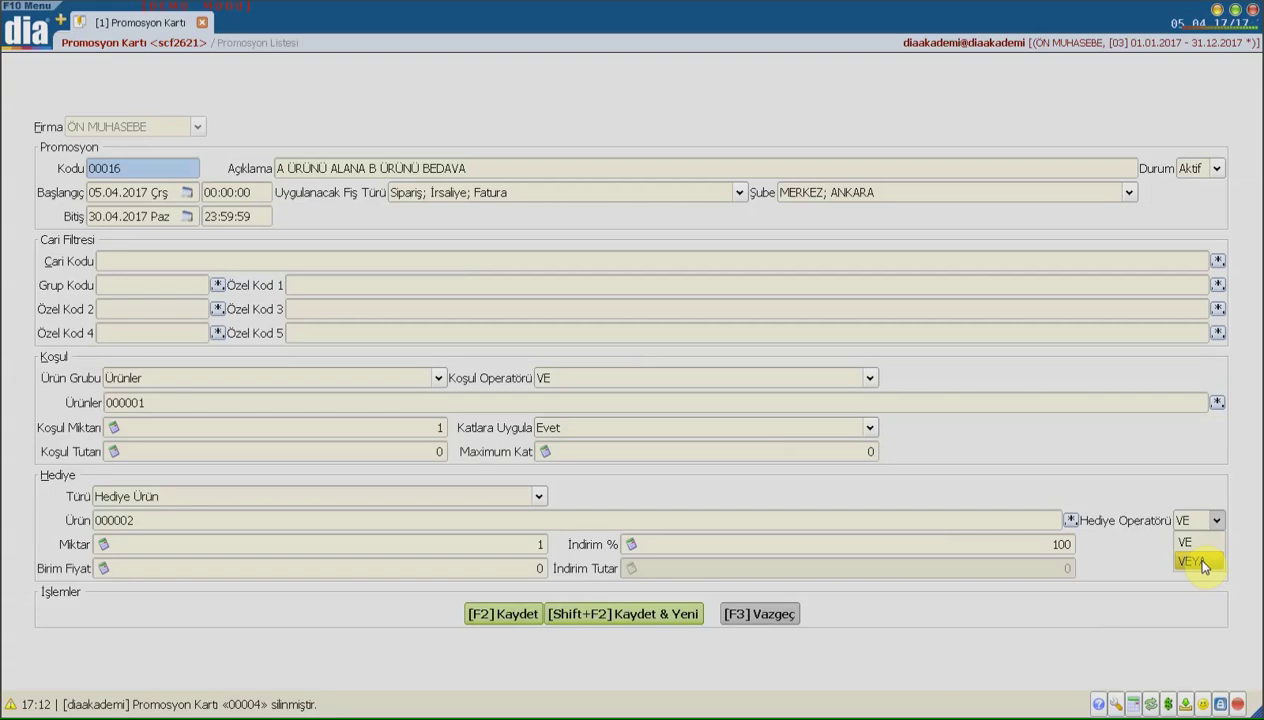
pyautogui.click(515, 614)
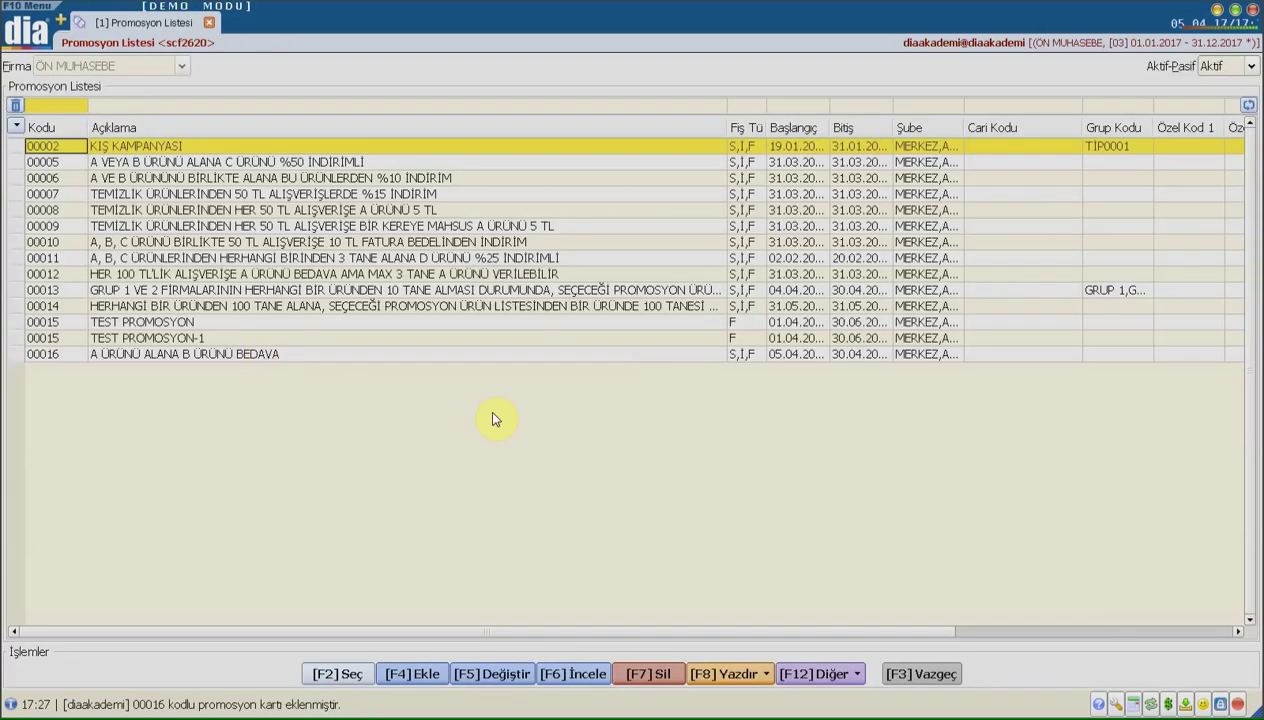
# Open promotion card 00014 to examine its description and settings, and return to the promotion list without saving
pyautogui.click(264, 309)
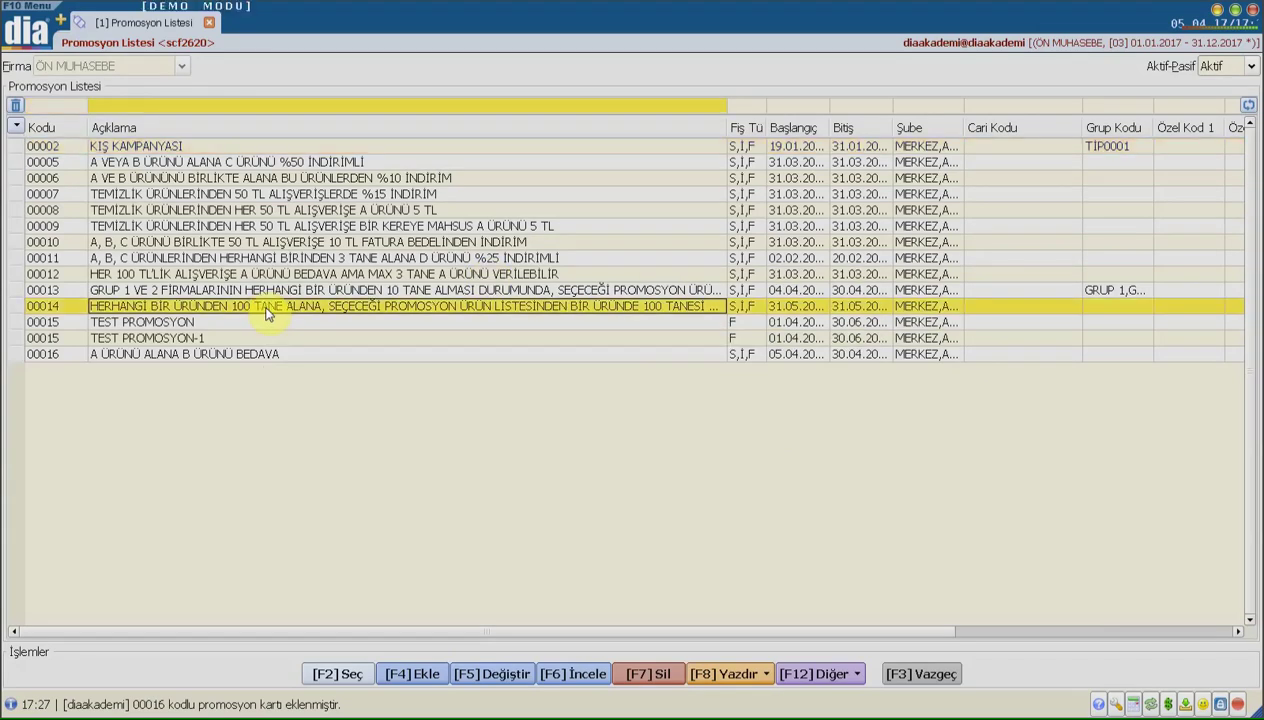
pyautogui.click(496, 674)
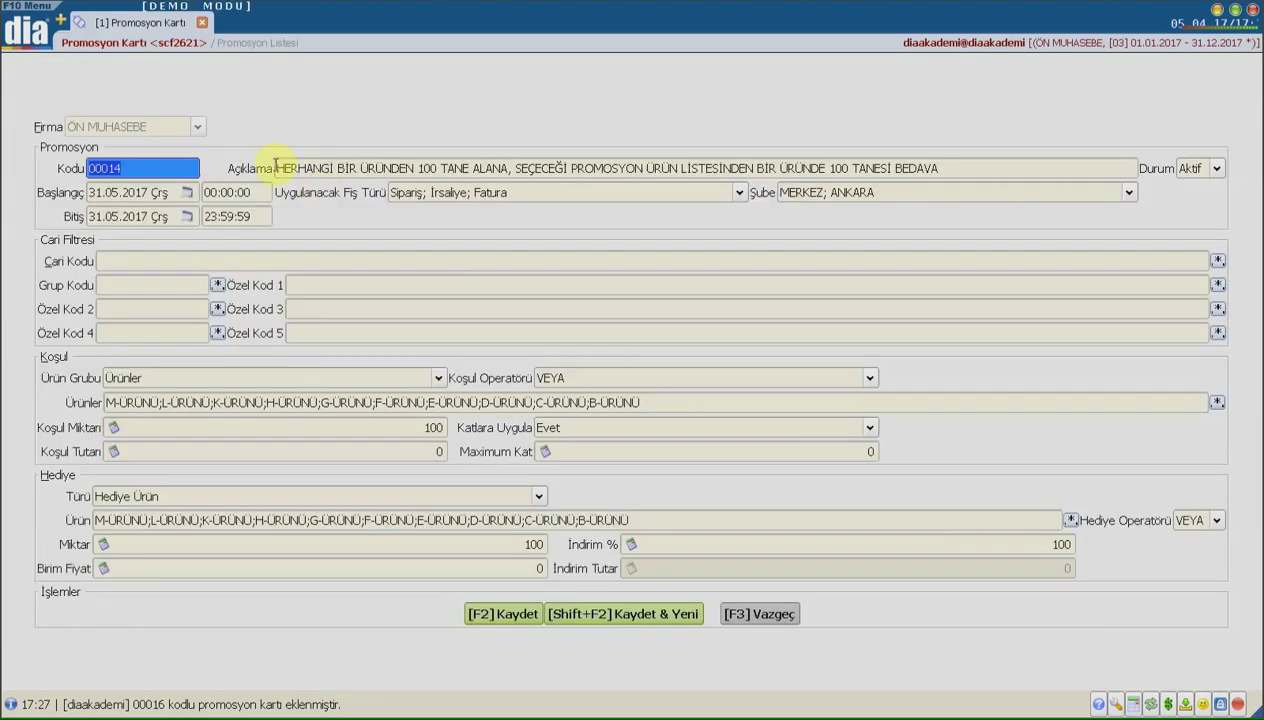
pyautogui.moveTo(285, 168); pyautogui.dragTo(512, 264)
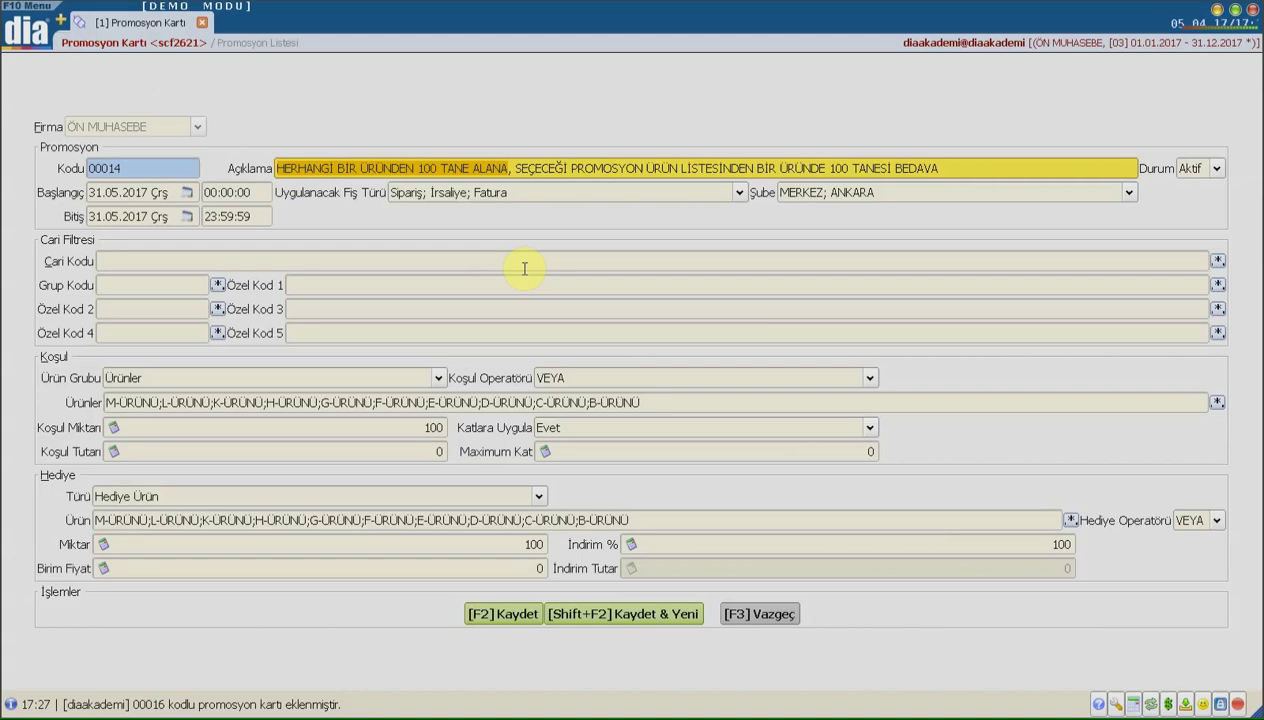
pyautogui.click(516, 168)
pyautogui.moveTo(662, 178); pyautogui.dragTo(948, 188)
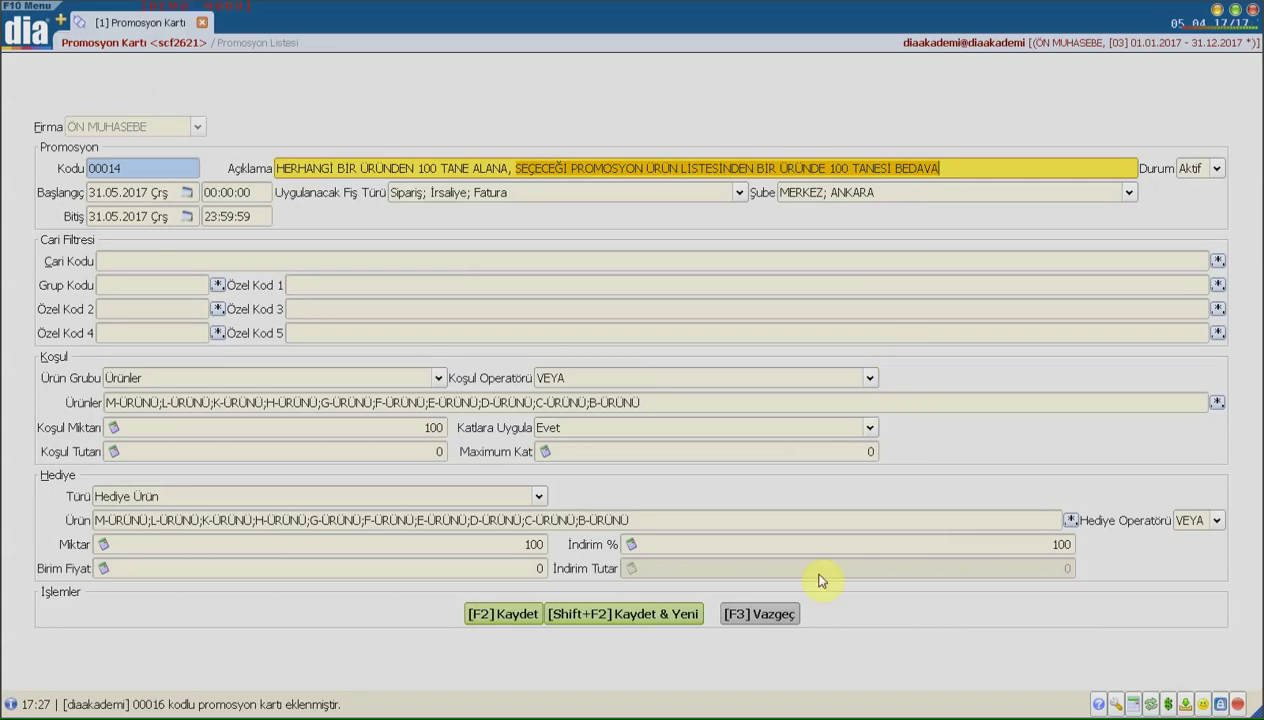
pyautogui.click(790, 622)
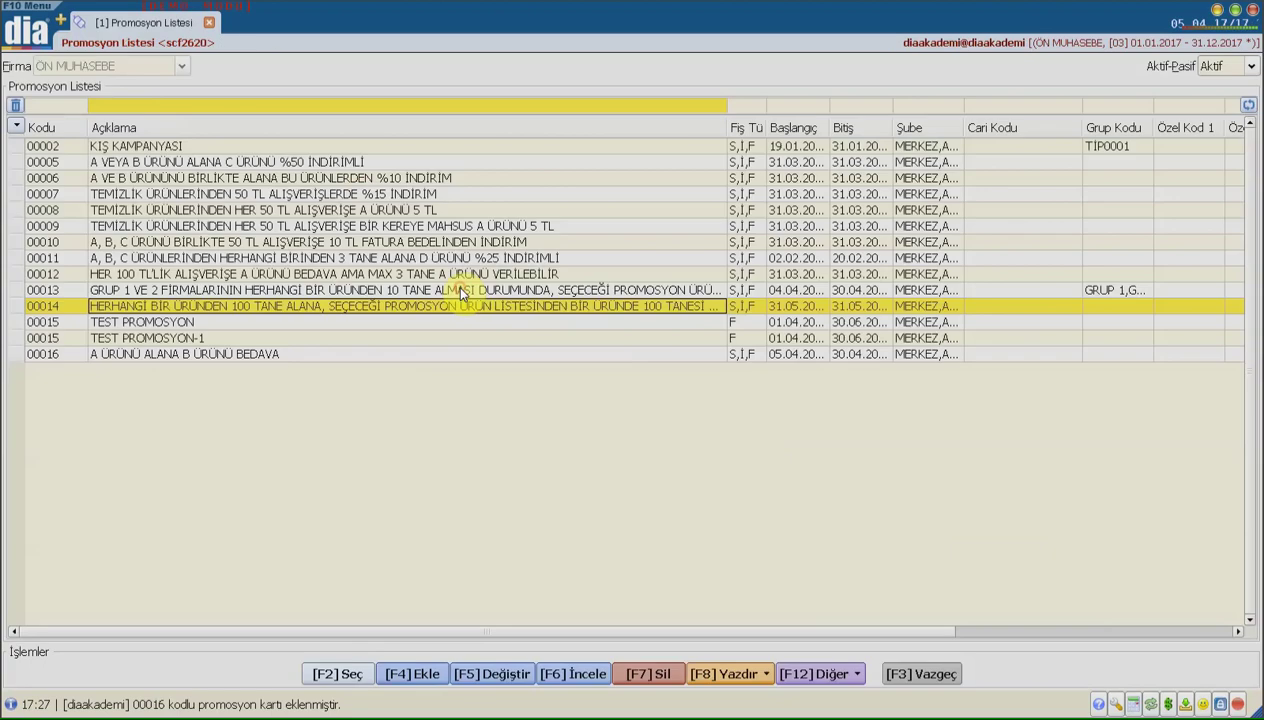
pyautogui.moveTo(454, 283); pyautogui.dragTo(451, 188)
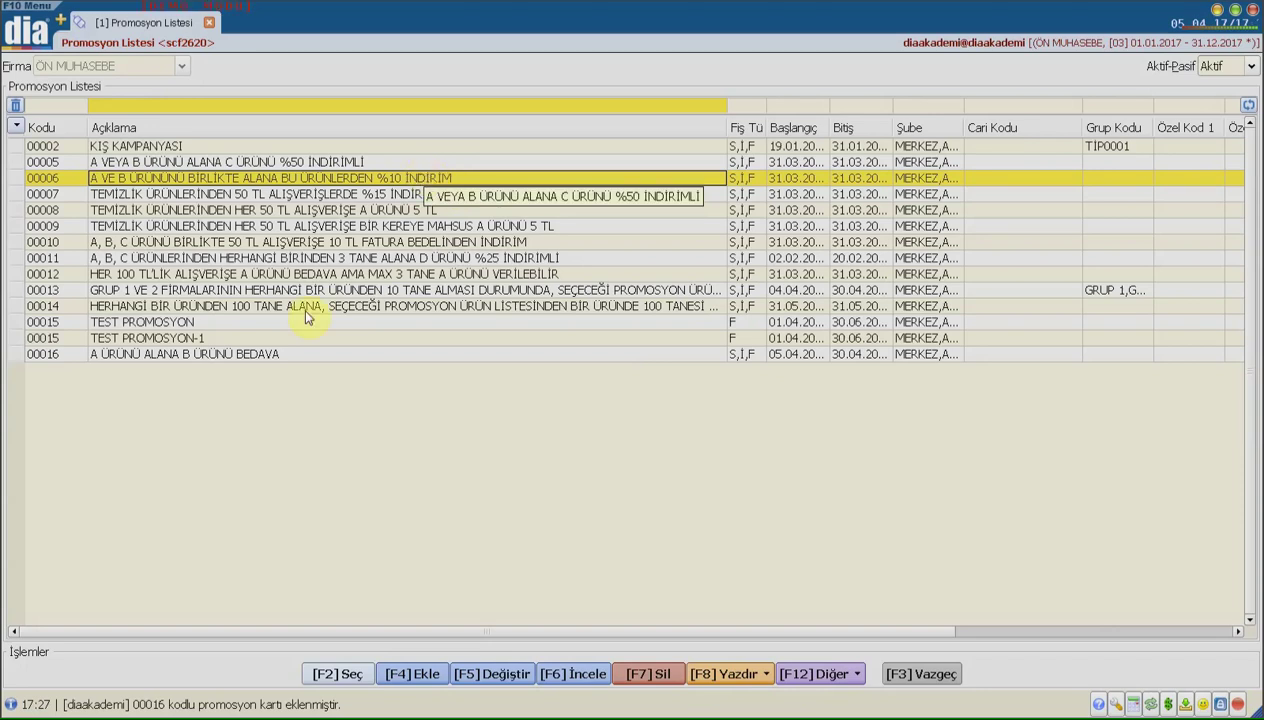
# Open the invoice list (Fatura Listesi) and start a new retail sales invoice (Perakende Satış)
pyautogui.click(62, 18)
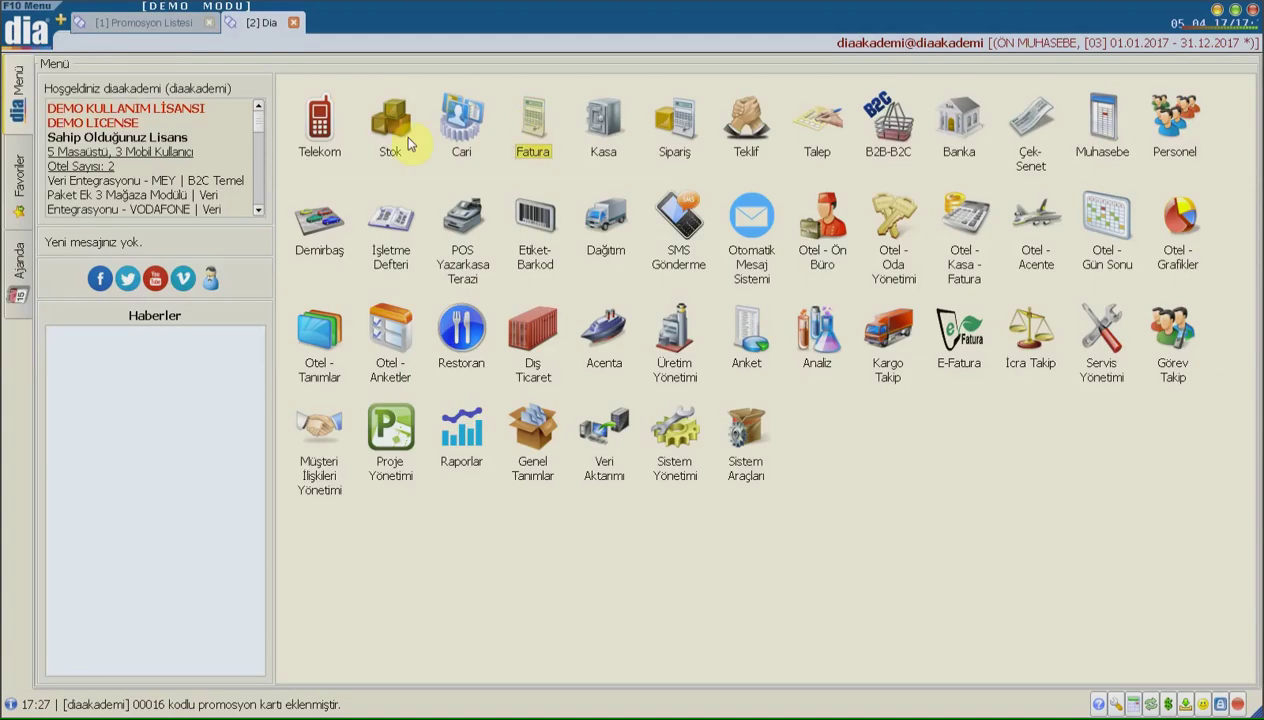
pyautogui.click(533, 120)
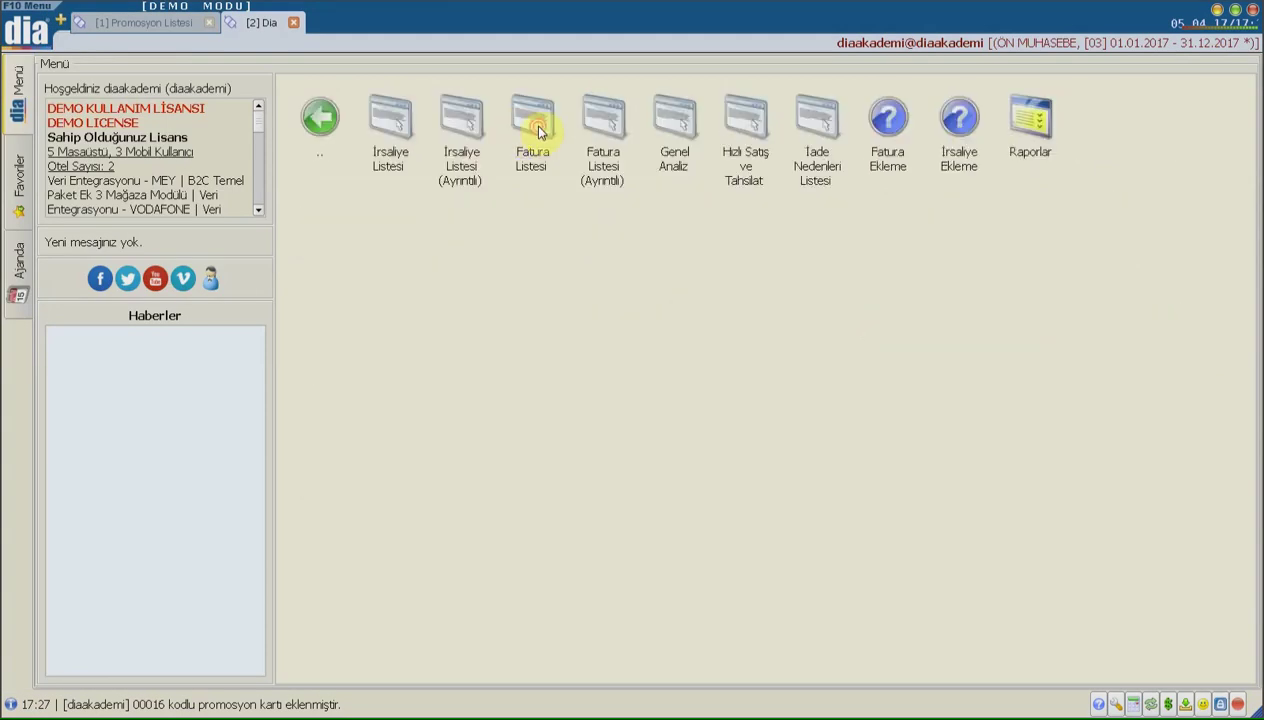
pyautogui.click(537, 130)
pyautogui.click(338, 673)
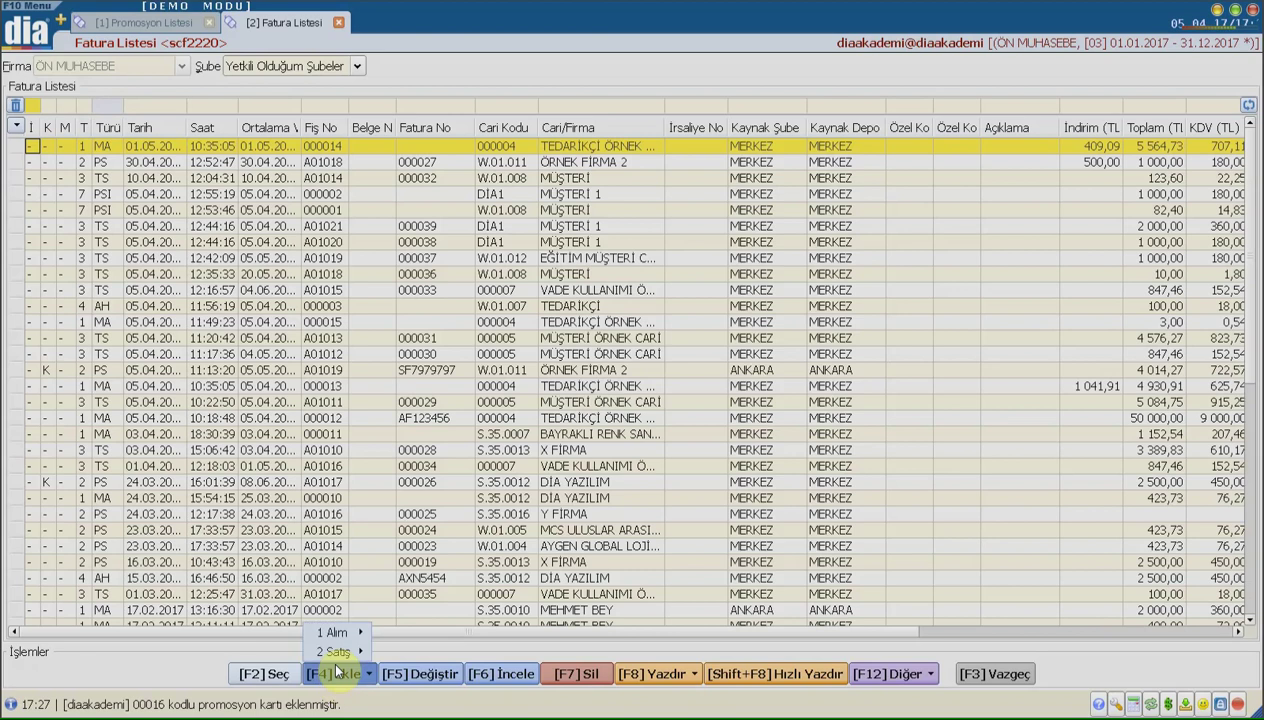
pyautogui.moveTo(340, 651)
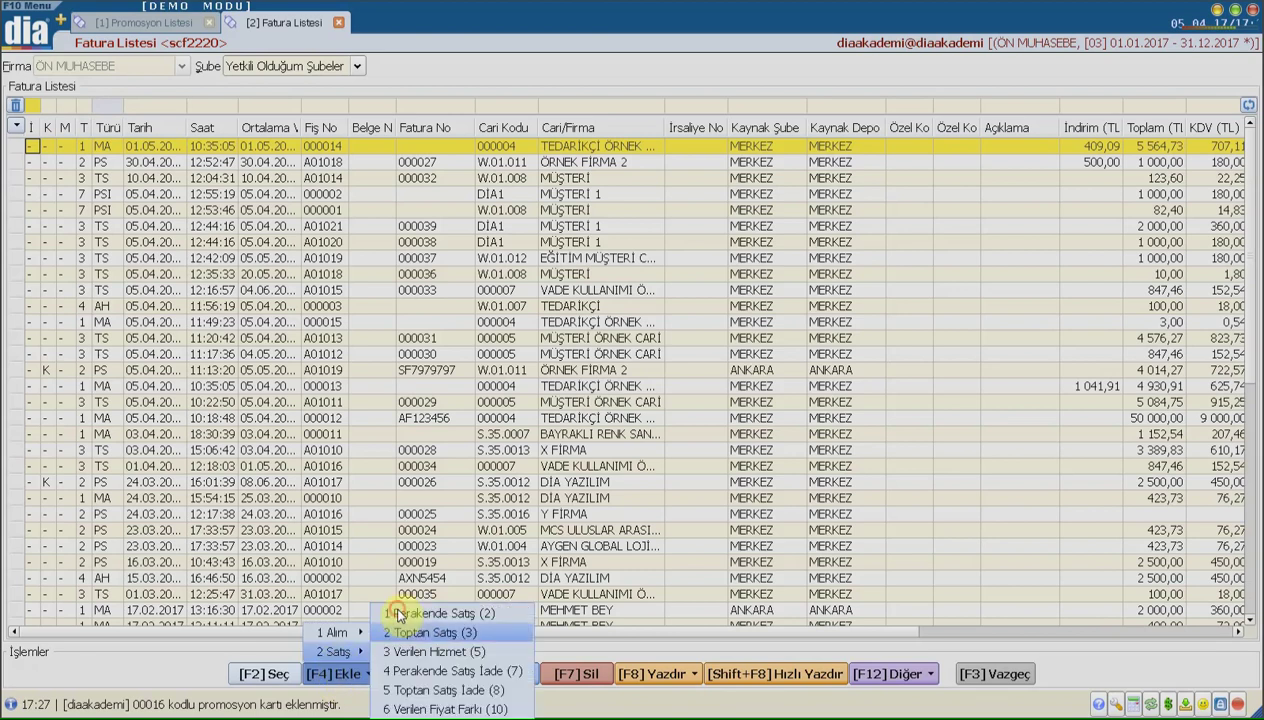
pyautogui.click(400, 613)
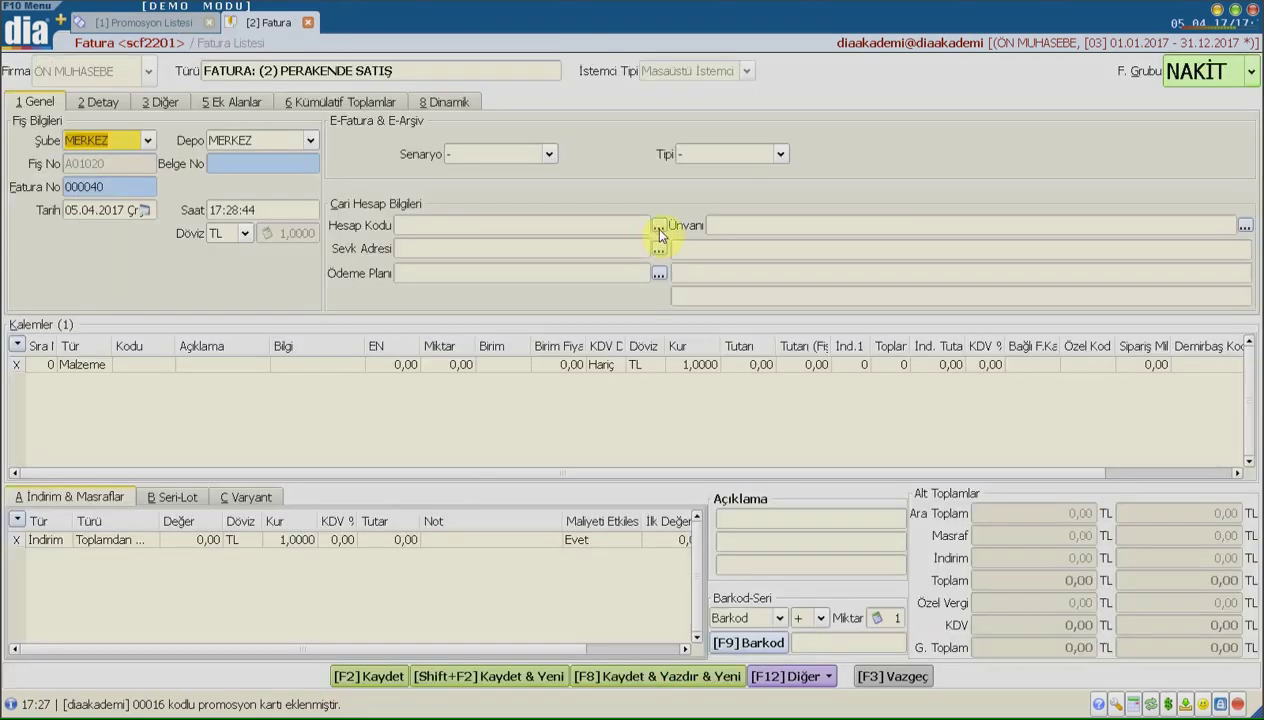
# Choose Y FİRMA as the invoice's account and A ÜRÜNÜ (000001) as the material on the first line
pyautogui.click(660, 226)
pyautogui.doubleClick(341, 480)
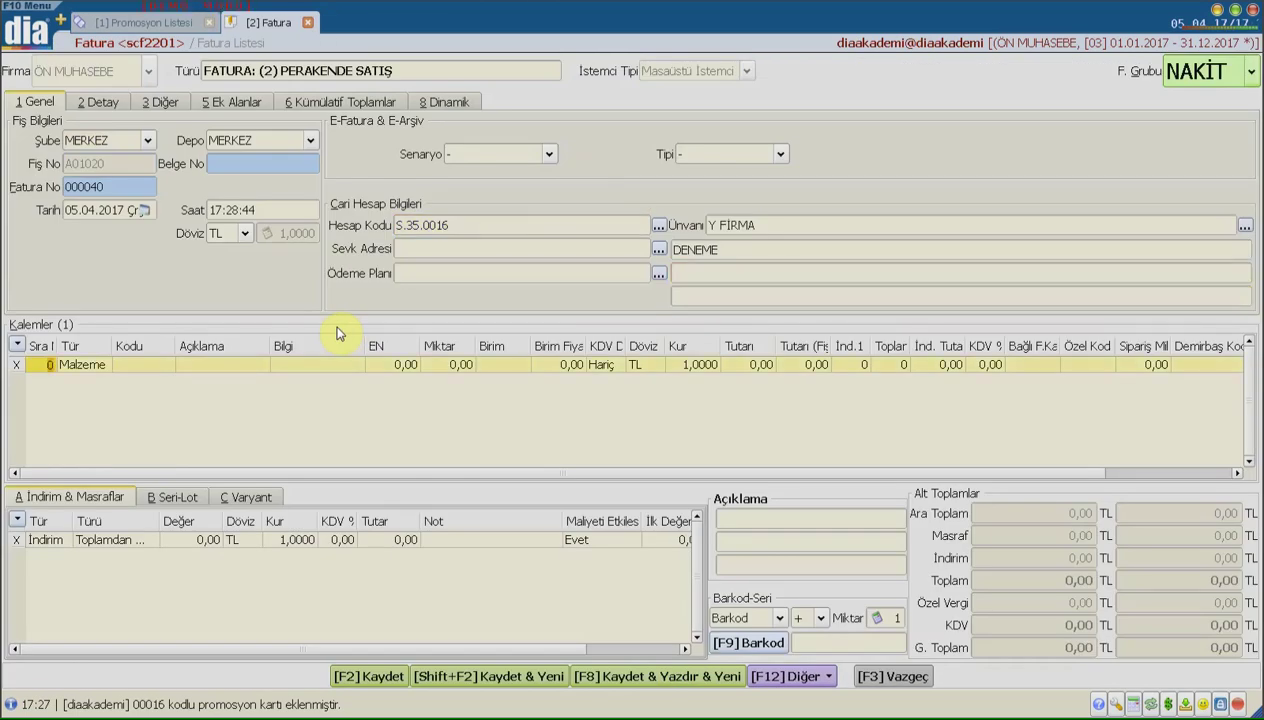
pyautogui.click(163, 366)
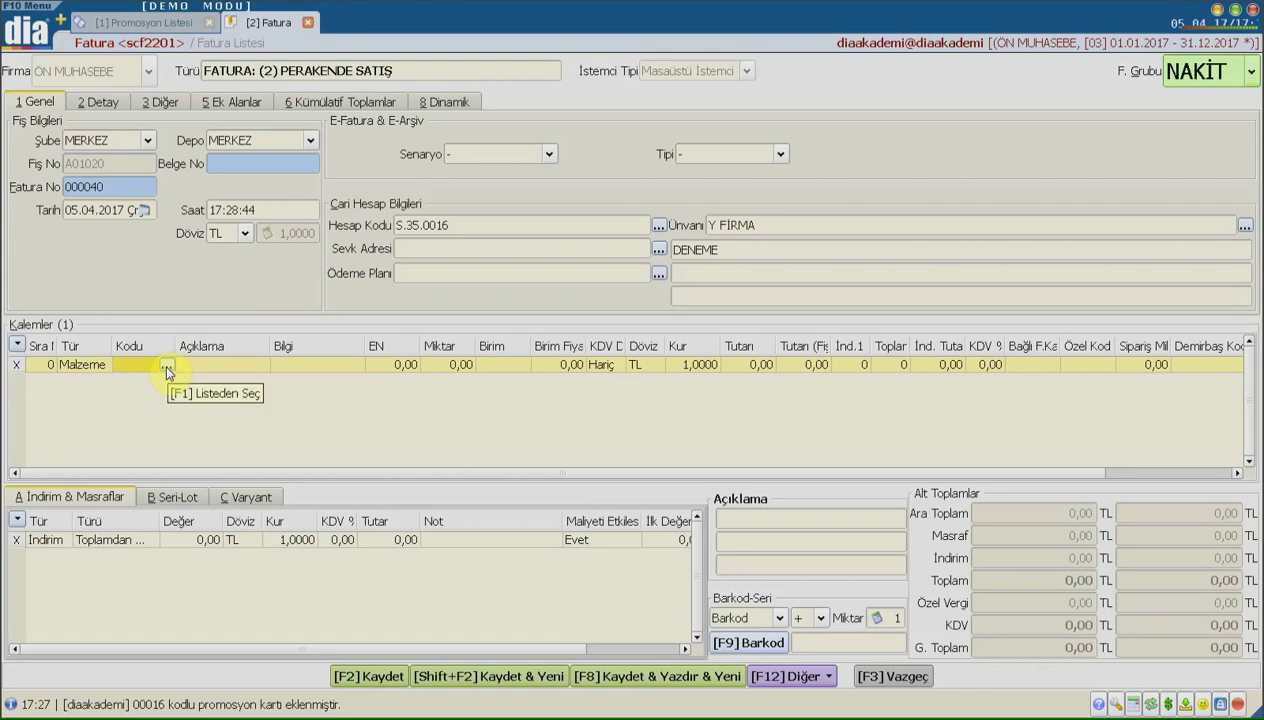
pyautogui.click(164, 366)
pyautogui.press('Return')
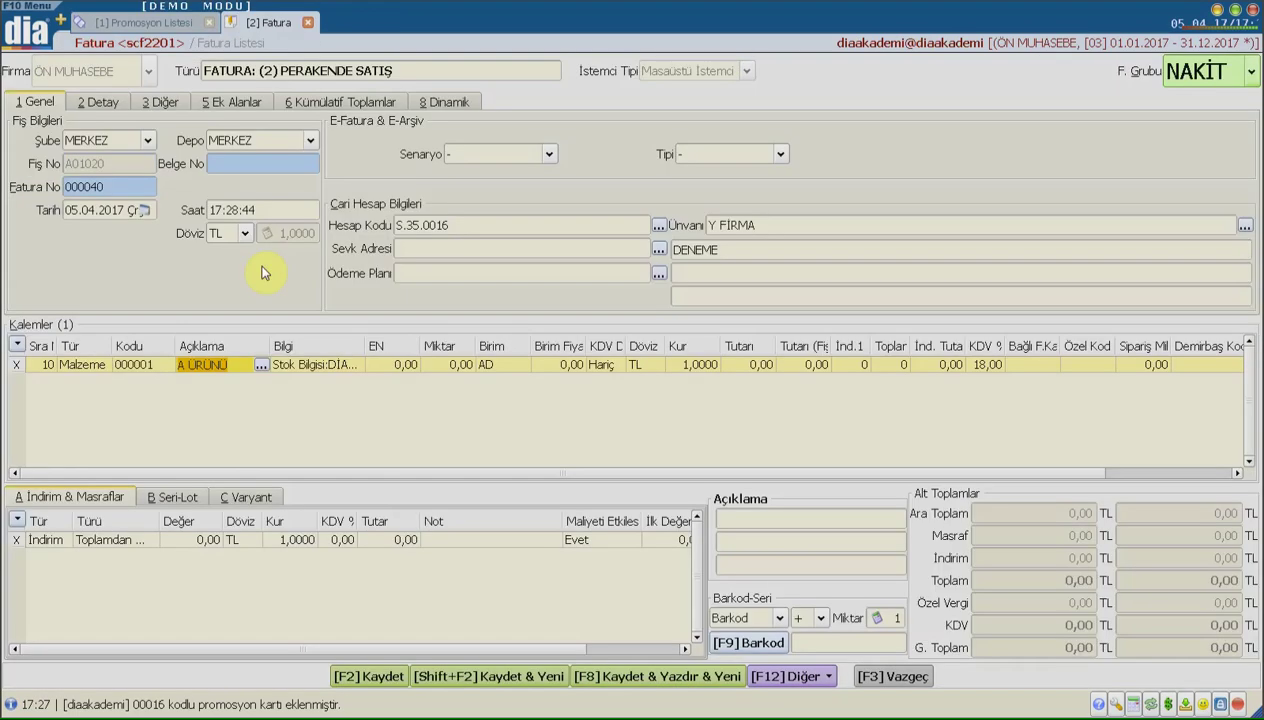
# Set the A ÜRÜNÜ line to quantity 1 in AD units with a unit price of 150 TL
pyautogui.press('Return')
pyautogui.write('1')
pyautogui.press('Return')
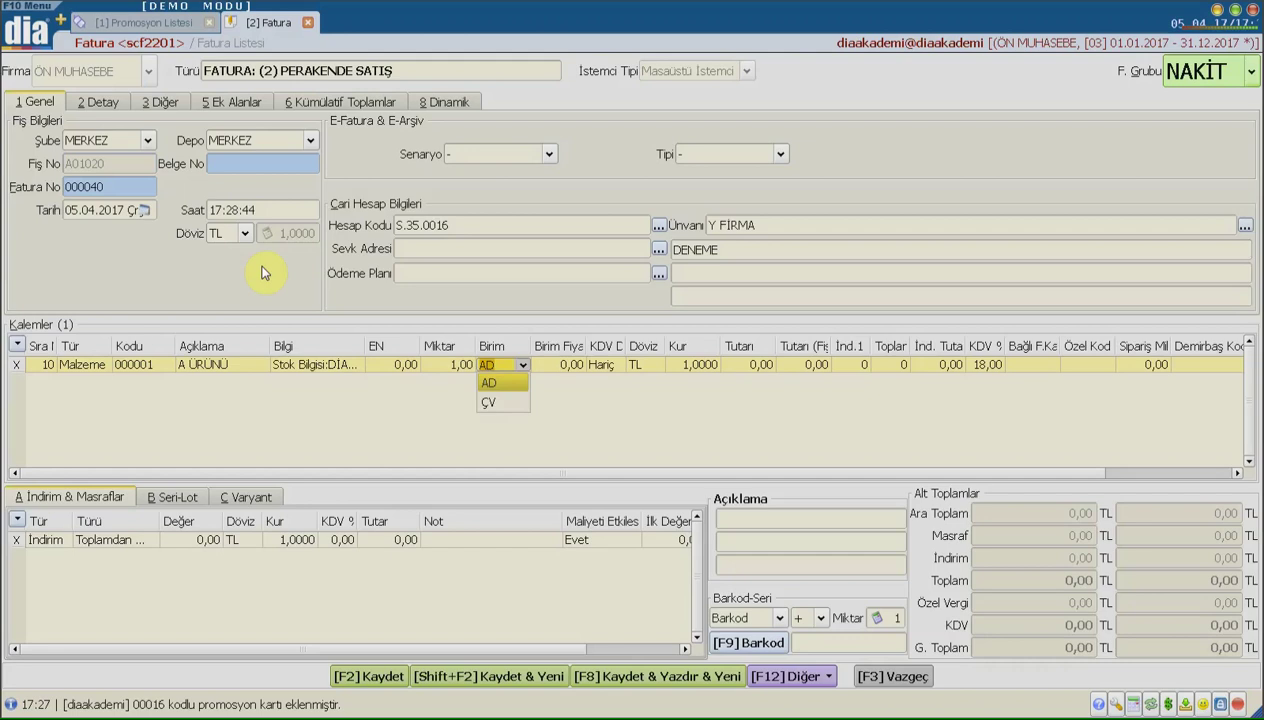
pyautogui.press('Return')
pyautogui.write('150')
pyautogui.press('Return')
pyautogui.press('Return')
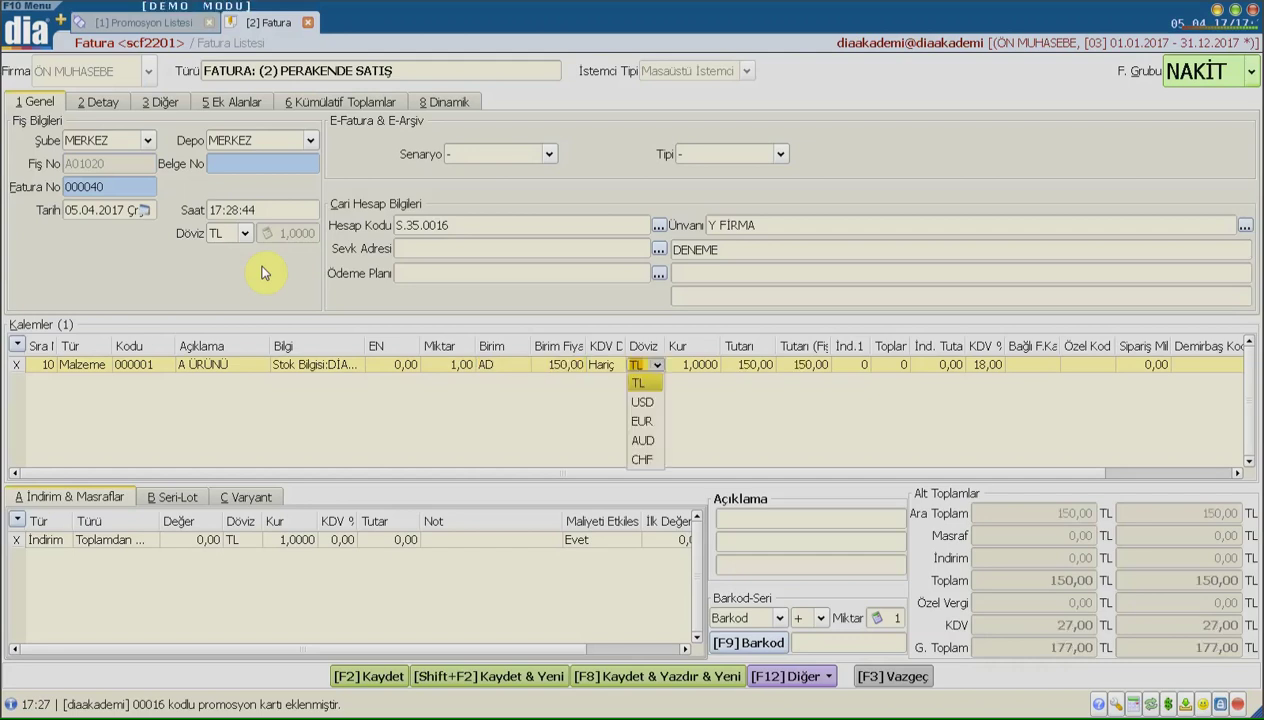
pyautogui.press('Return')
pyautogui.press('Return')
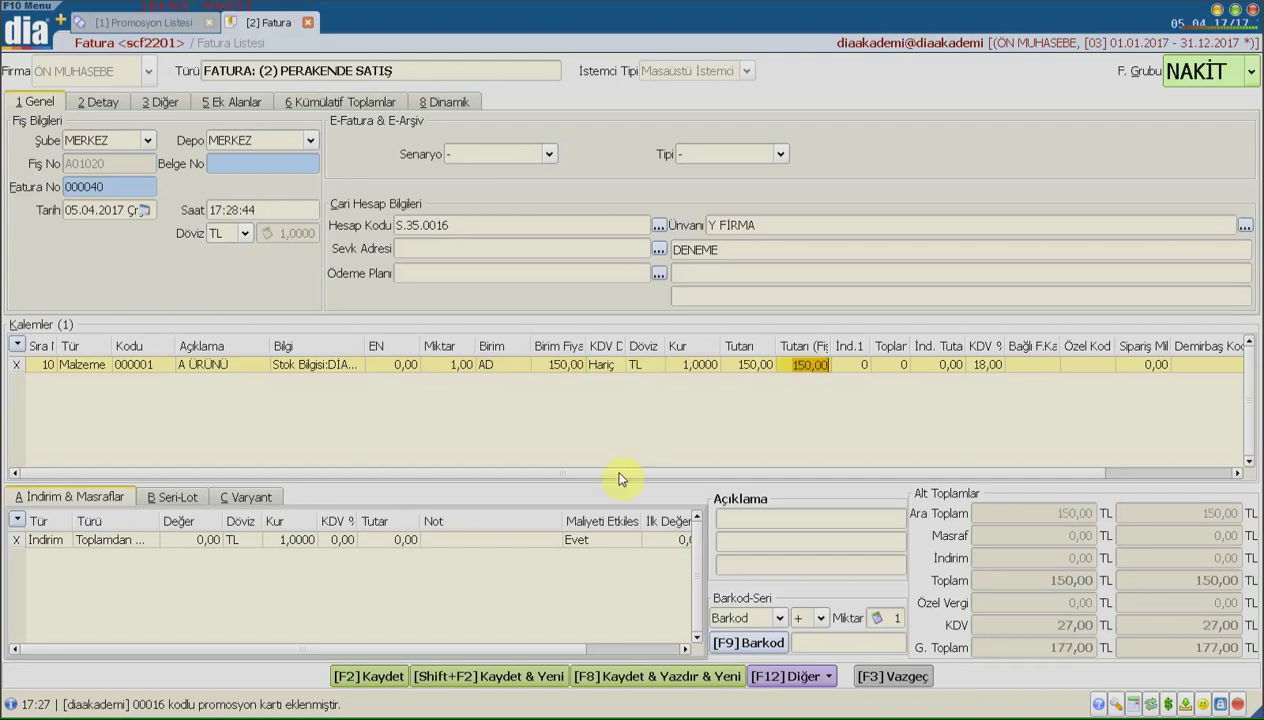
# Apply the promotion A ÜRÜNÜ ALANA B ÜRÜNÜ BEDAVA to the invoice, with B ÜRÜNÜ as the gift item
pyautogui.click(773, 678)
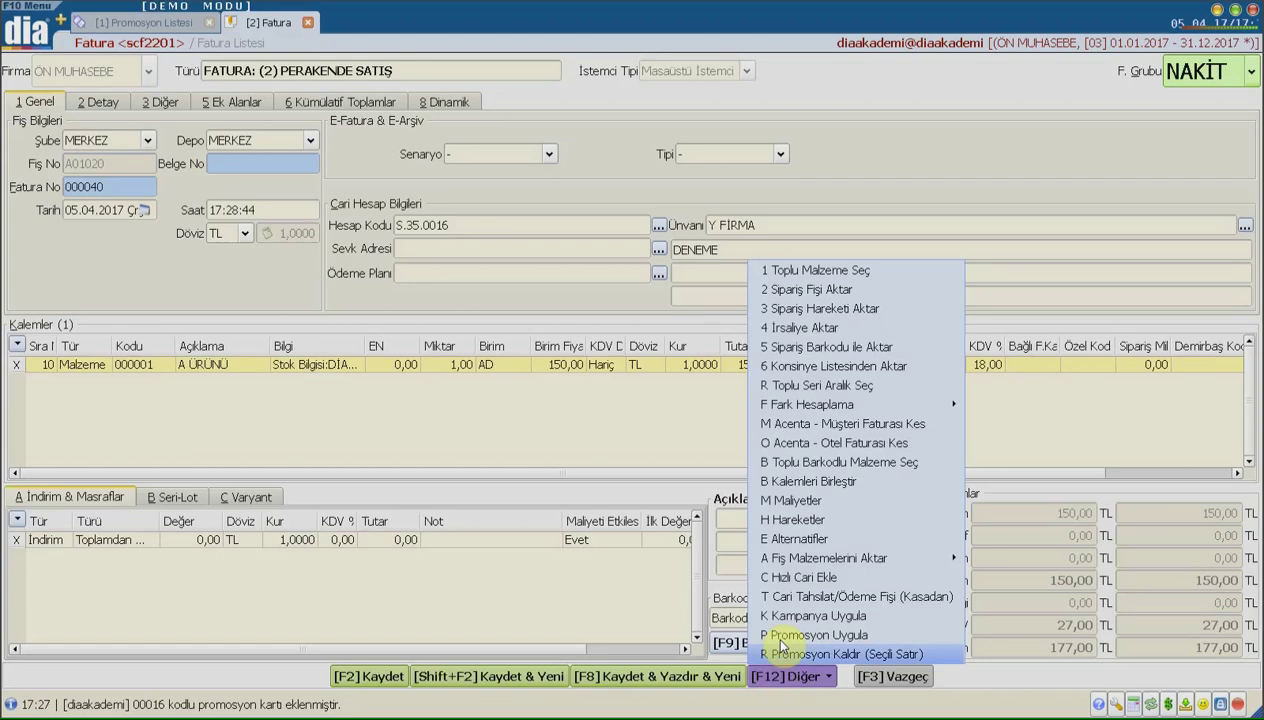
pyautogui.click(782, 638)
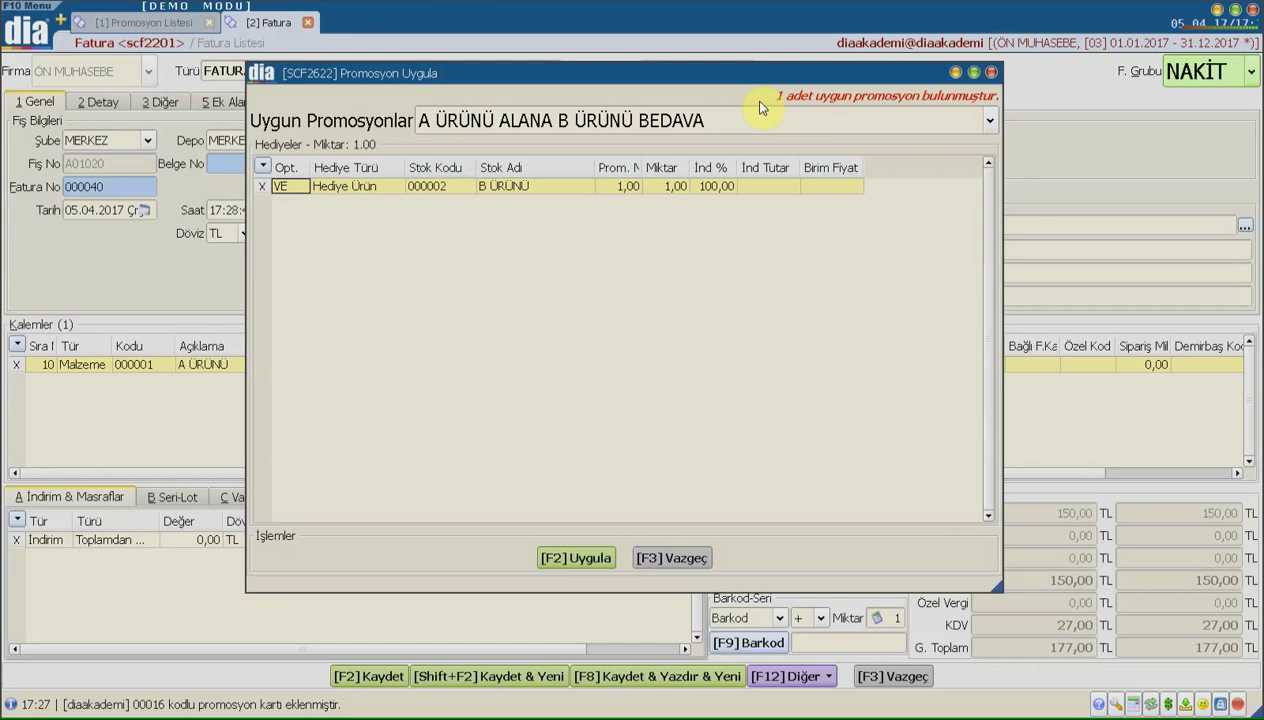
pyautogui.click(822, 118)
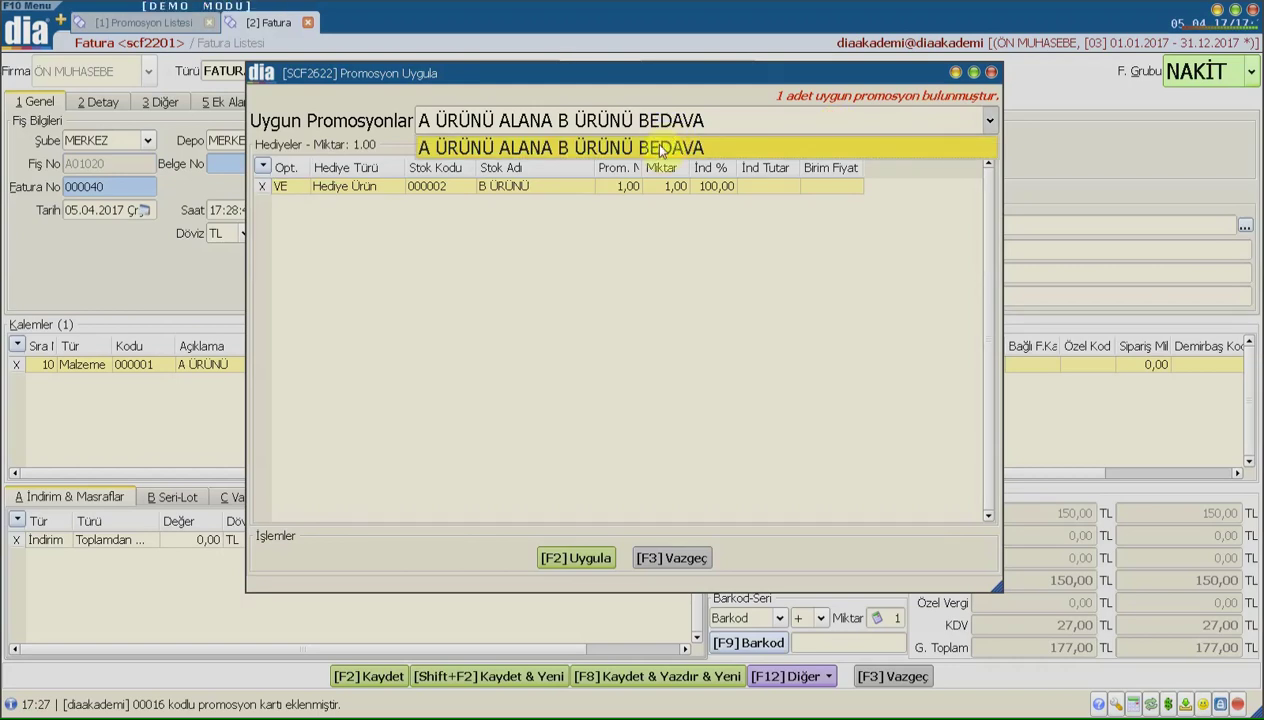
pyautogui.click(480, 188)
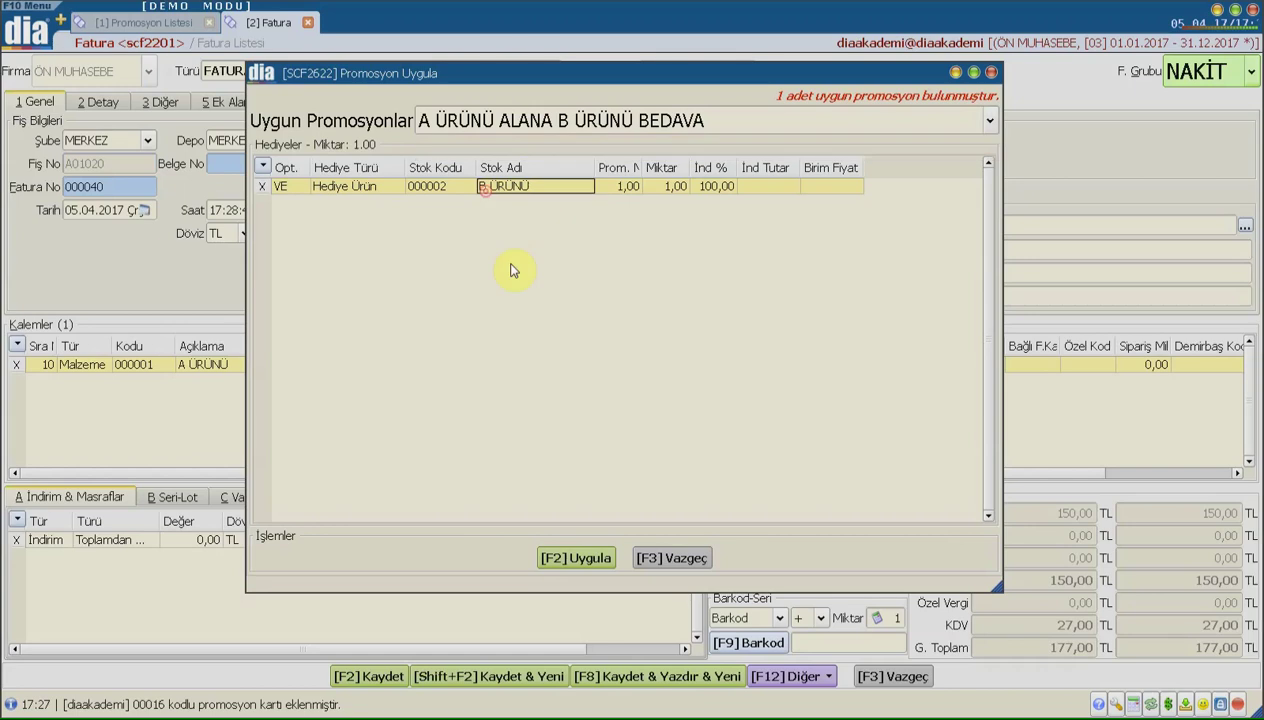
pyautogui.click(577, 560)
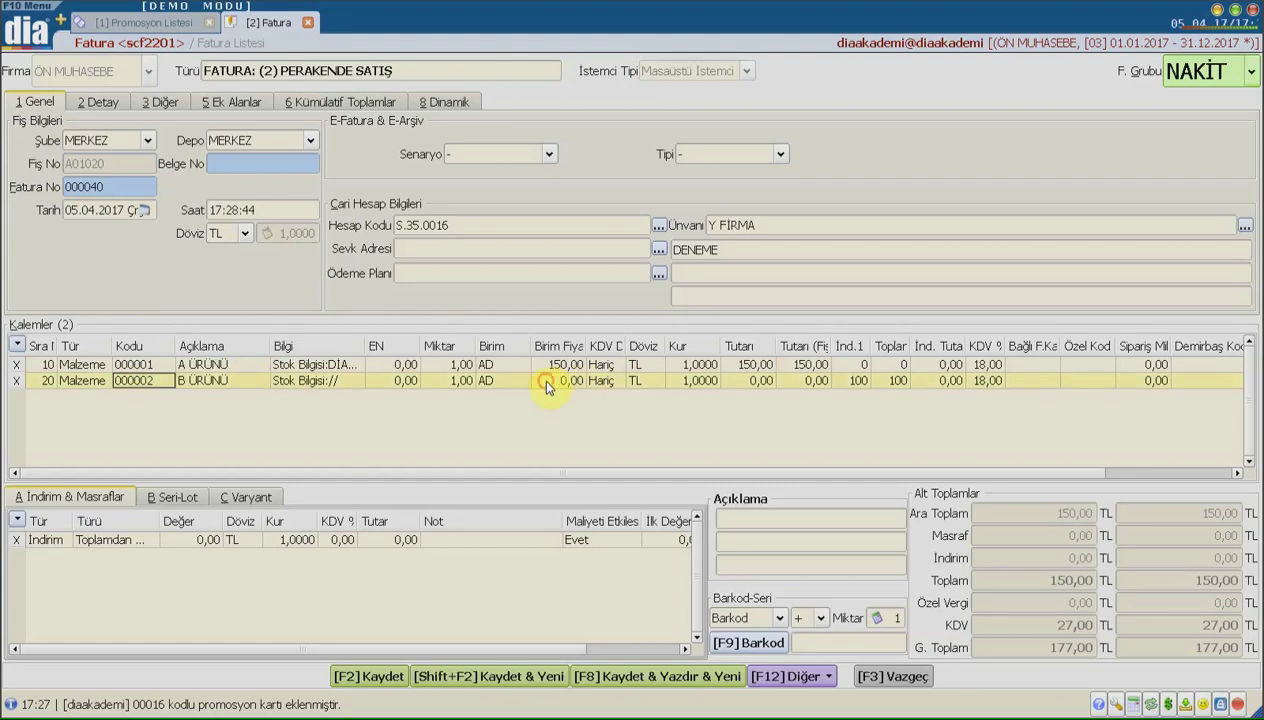
# Set the unit price of the B ÜRÜNÜ gift line to 500 TL and check the invoice's discount amounts
pyautogui.click(575, 385)
pyautogui.click(566, 383)
pyautogui.write('500')
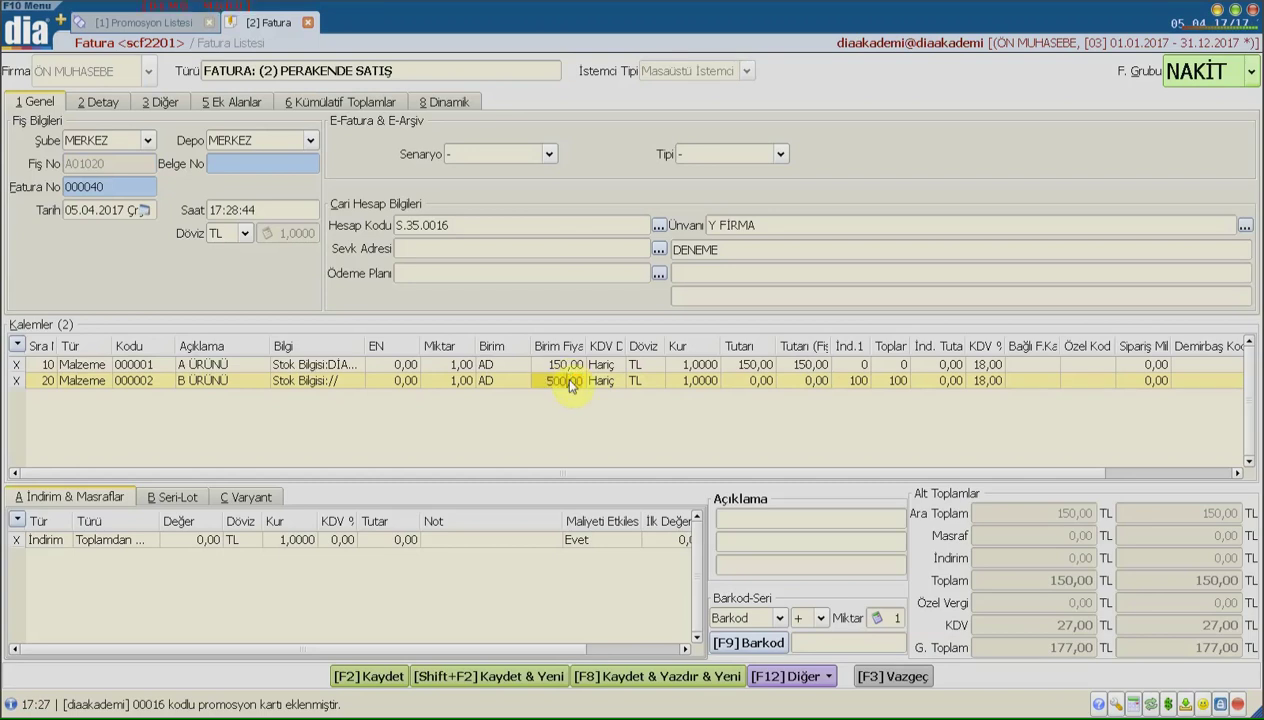
pyautogui.press('Return')
pyautogui.click(978, 514)
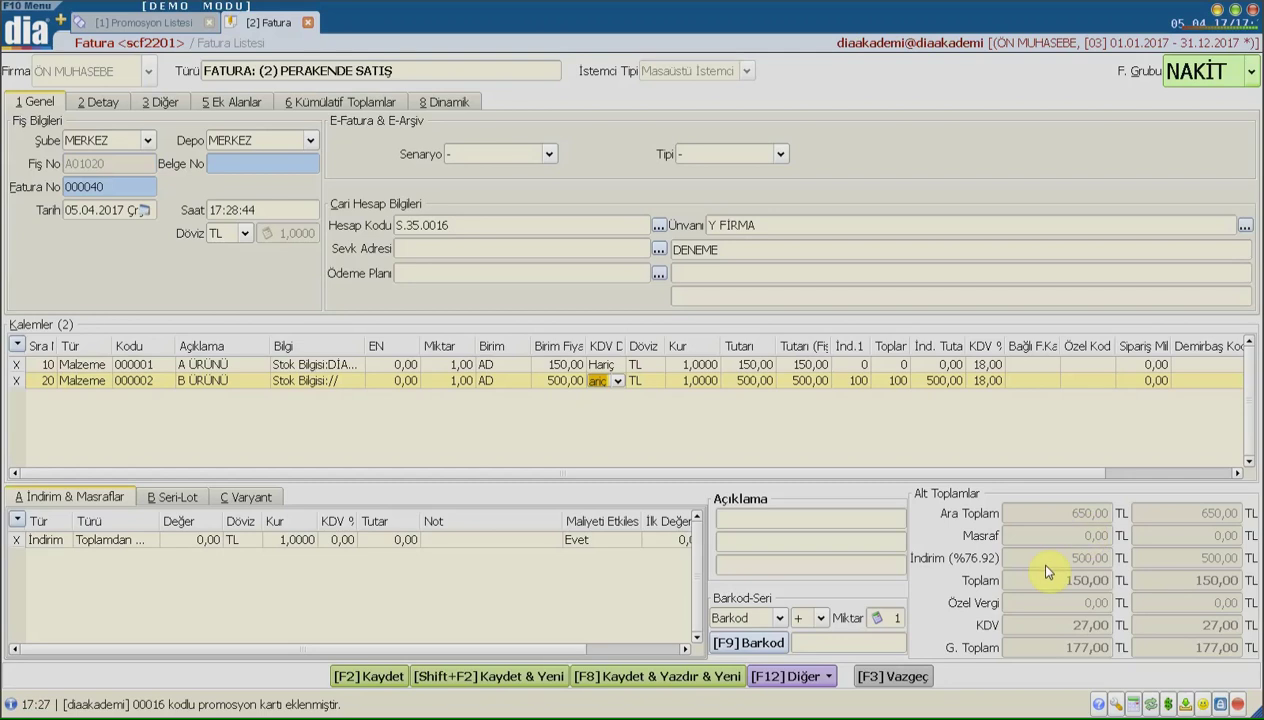
pyautogui.click(940, 380)
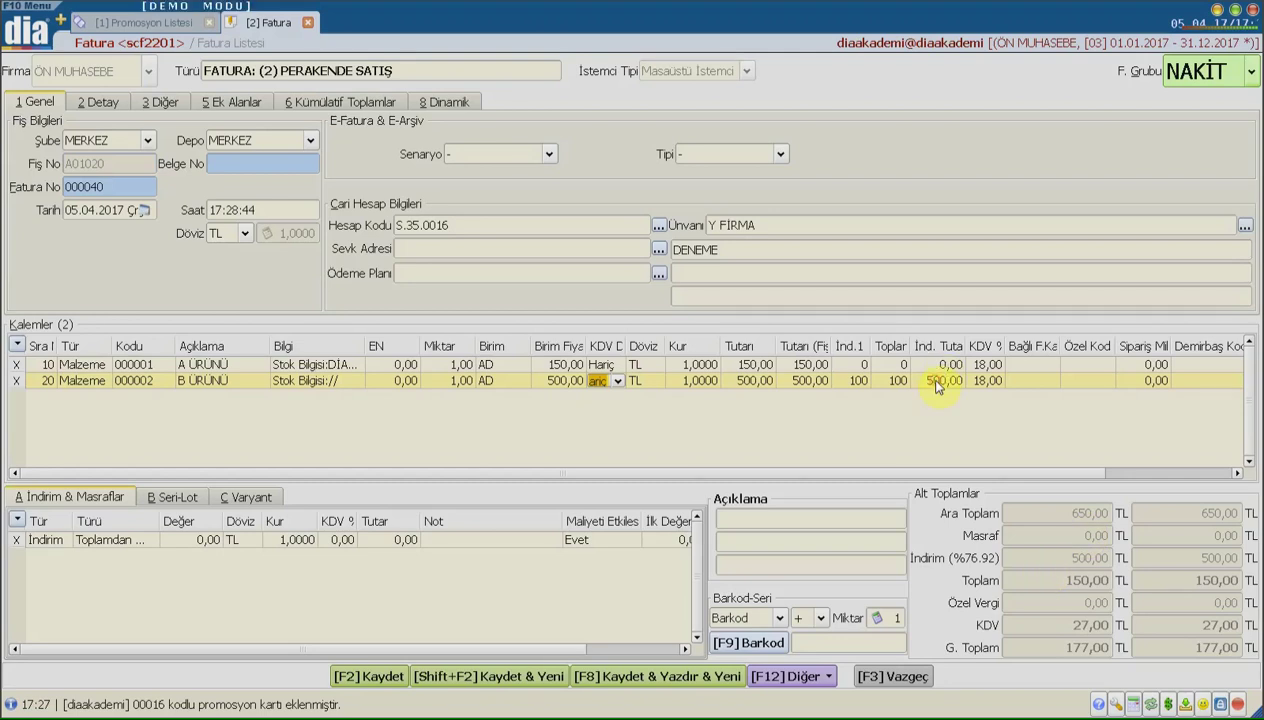
# Look up the promotion removal option (Promosyon Kaldır) for the B ÜRÜNÜ line without using it, and save the invoice
pyautogui.click(63, 380)
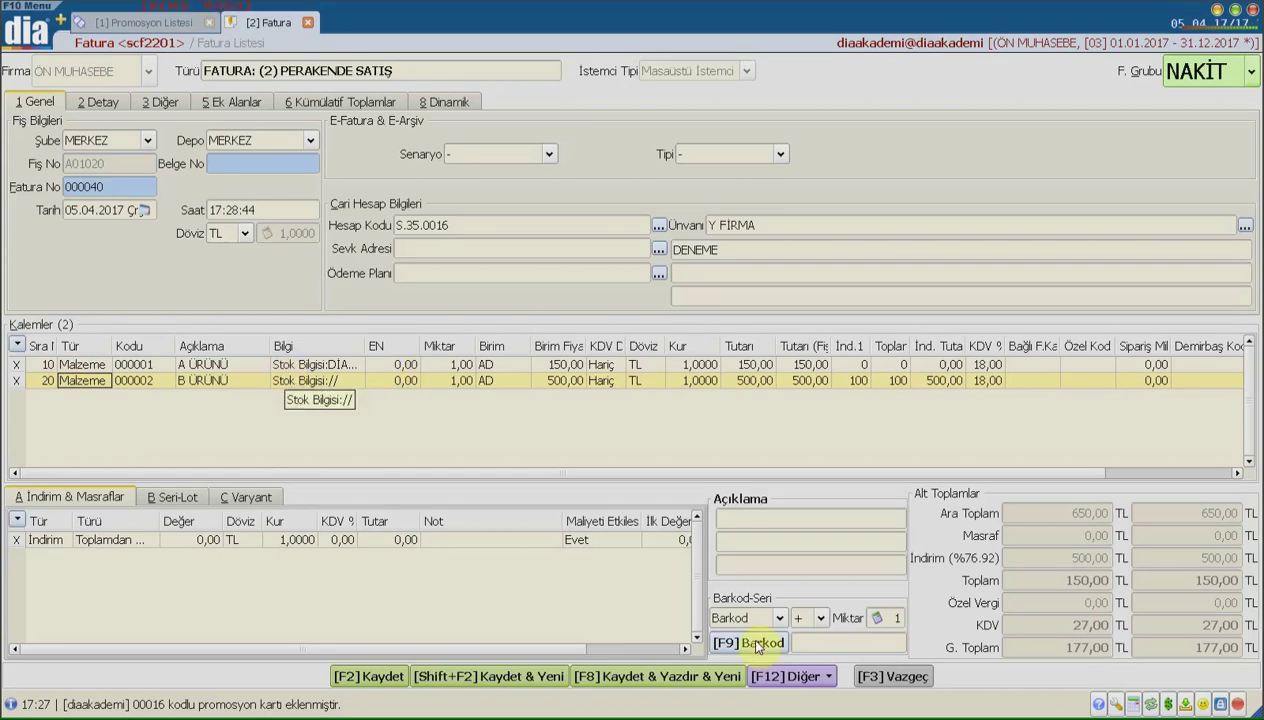
pyautogui.click(812, 683)
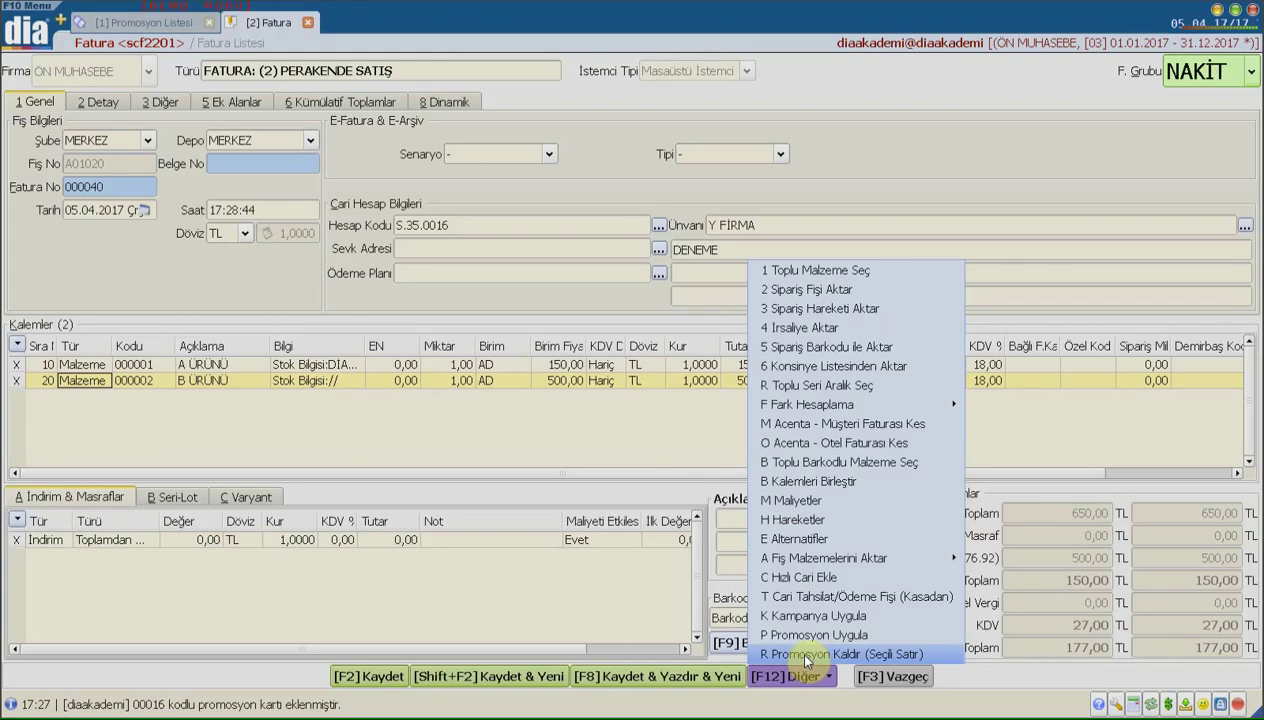
pyautogui.click(373, 666)
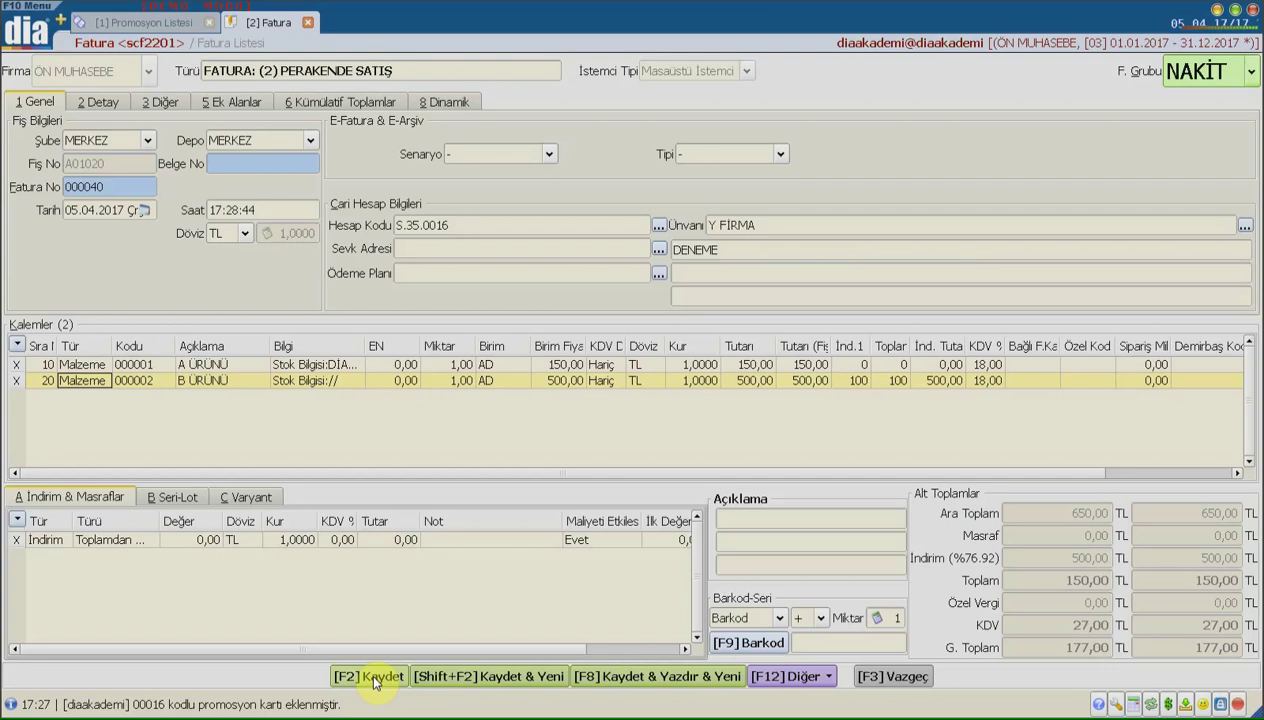
pyautogui.click(376, 680)
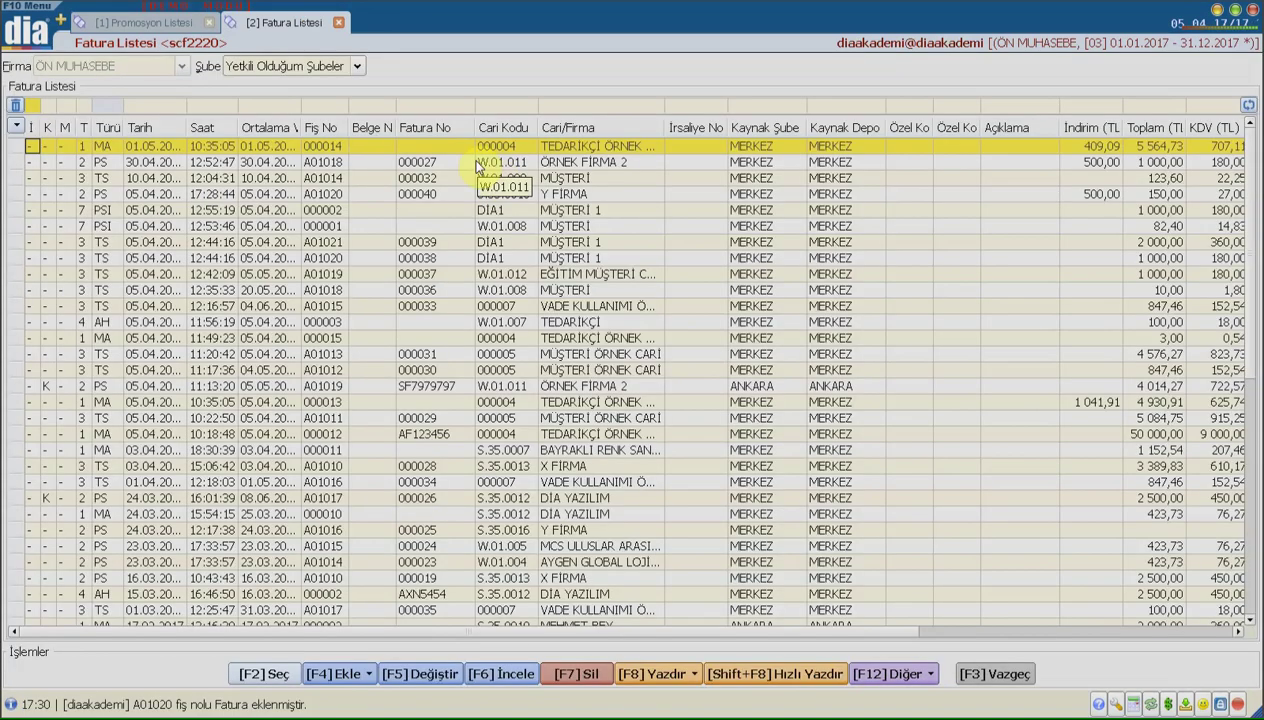